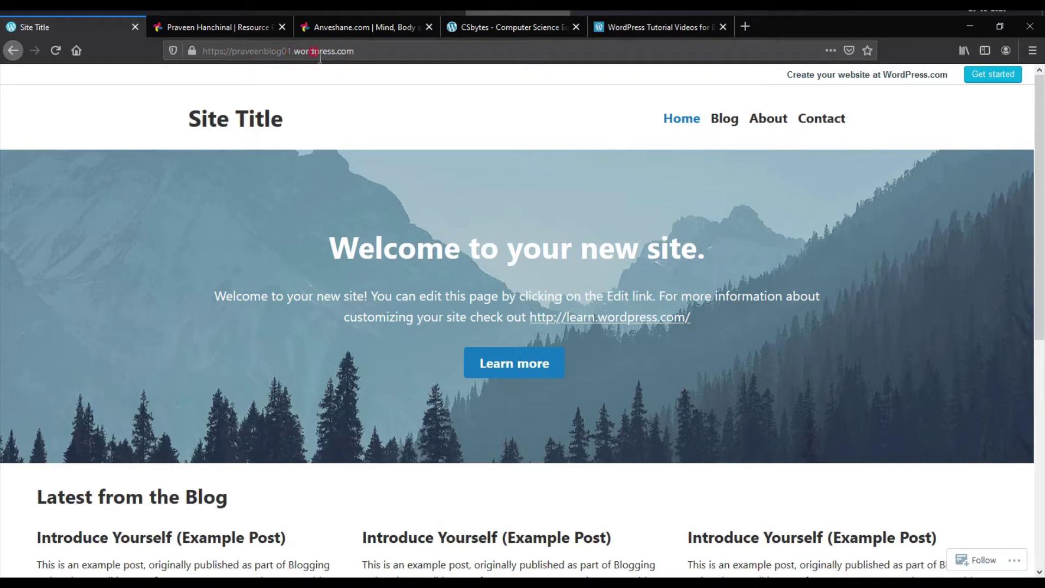
Go to the blog's wp-admin address and log in to WordPress.com with the Google account.
click(387, 52)
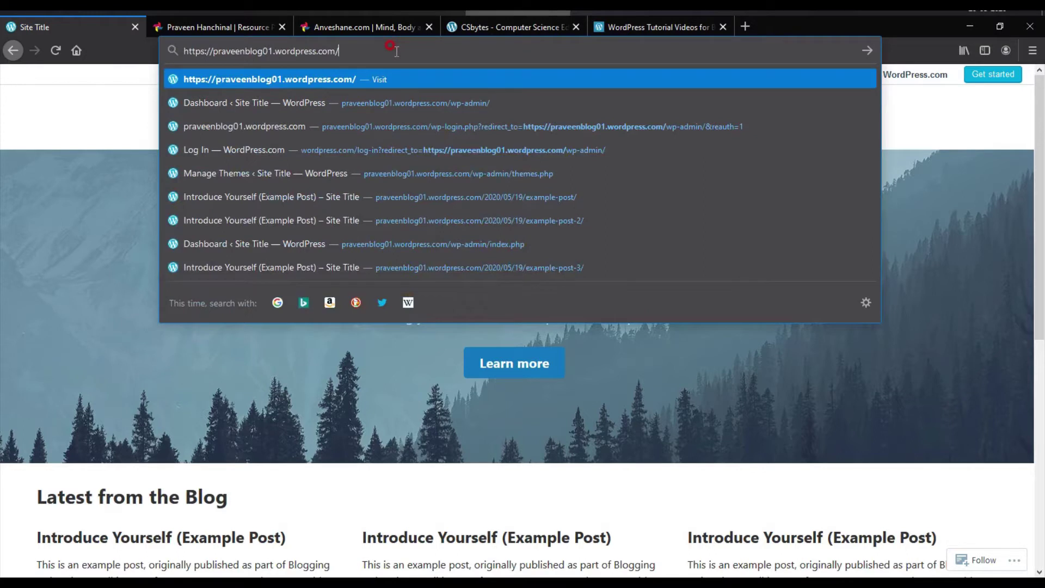
text(wp-admin/)
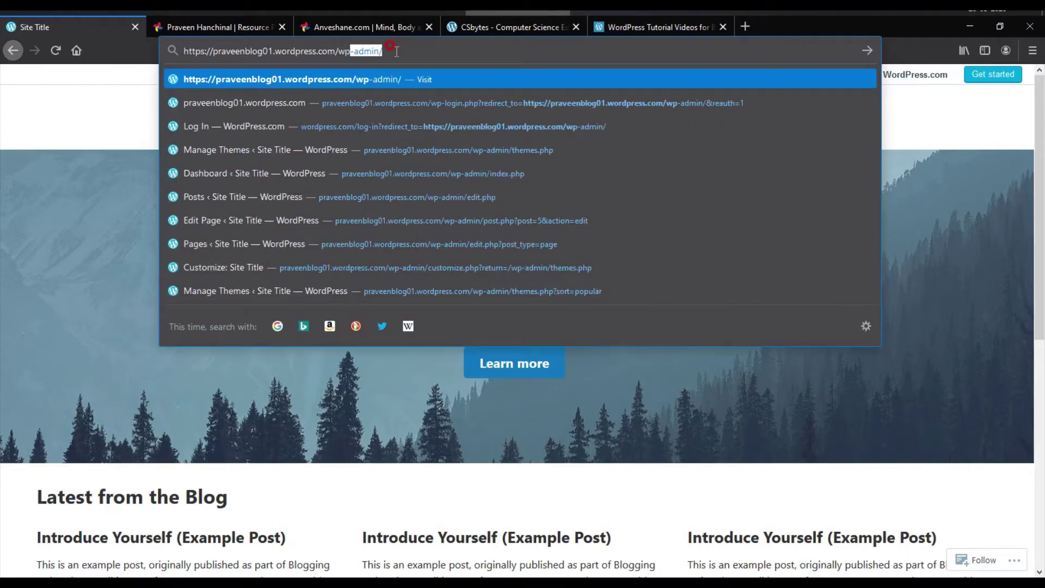
key(Return)
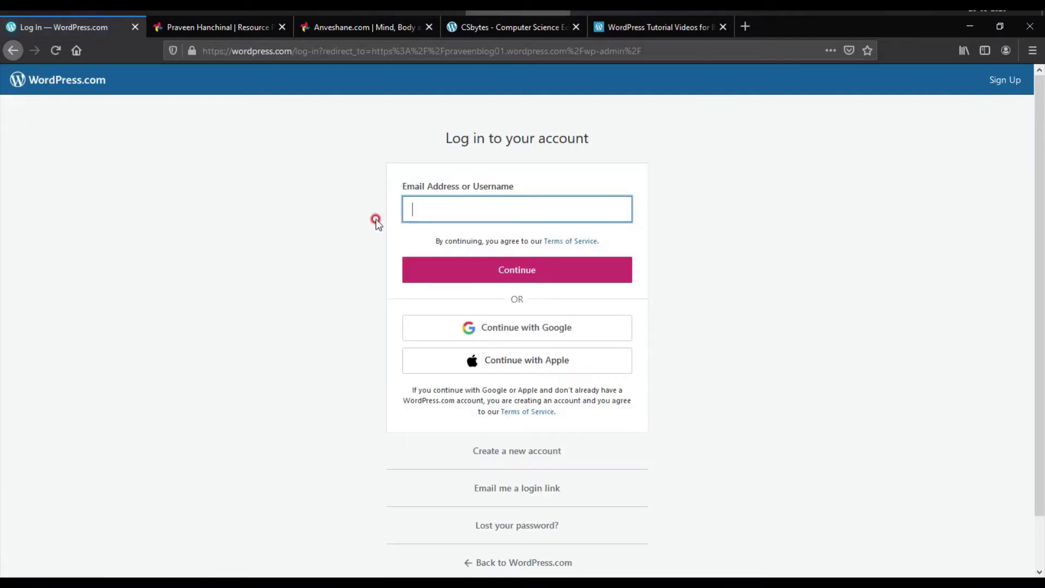
click(506, 327)
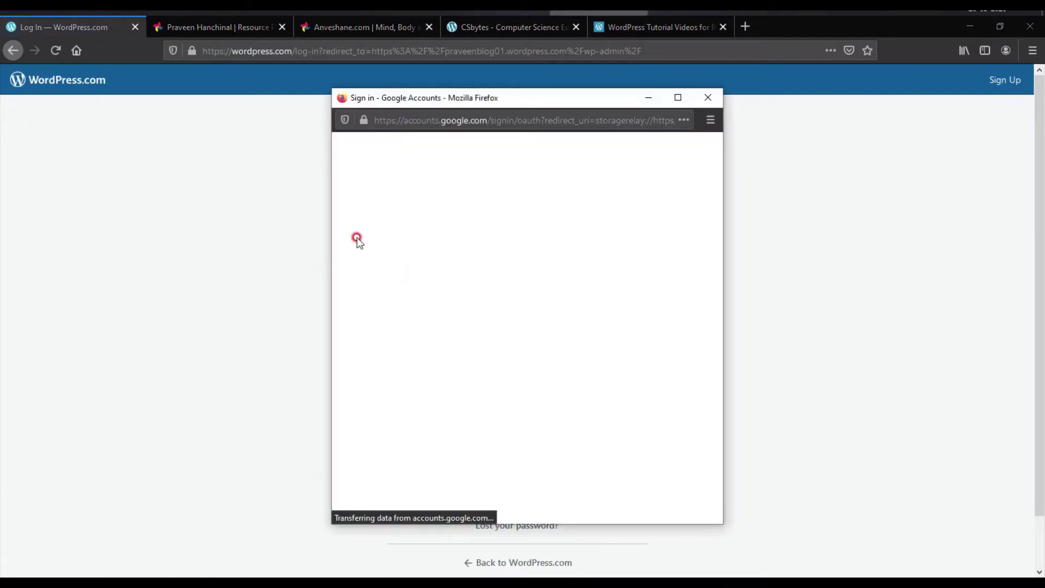
click(471, 276)
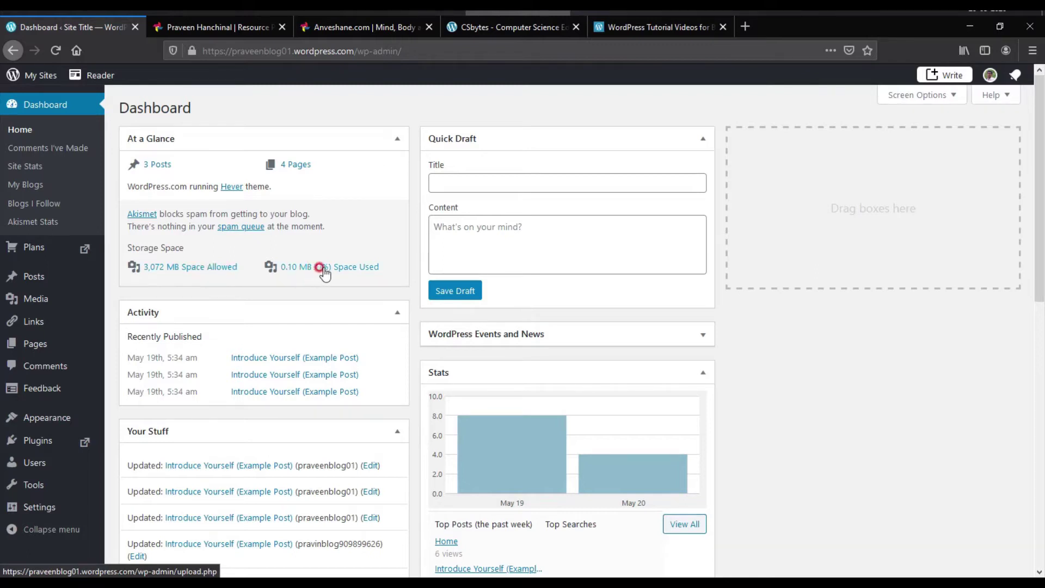
Examine the dashboard's storage and visitor statistics and the admin sections from Posts and Media down to Tools and Settings.
mouse_move(514, 431)
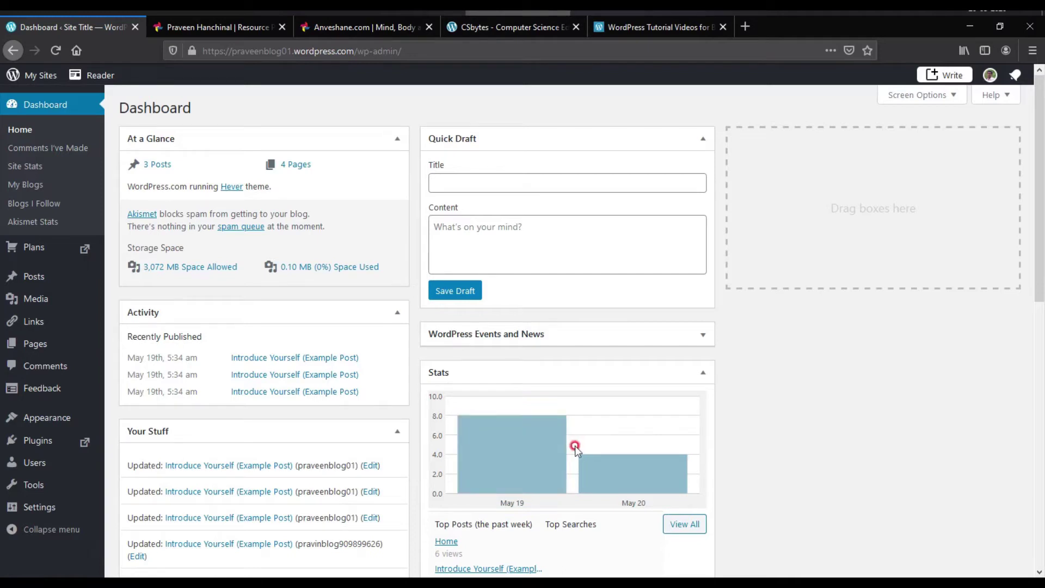
mouse_move(637, 458)
mouse_move(47, 275)
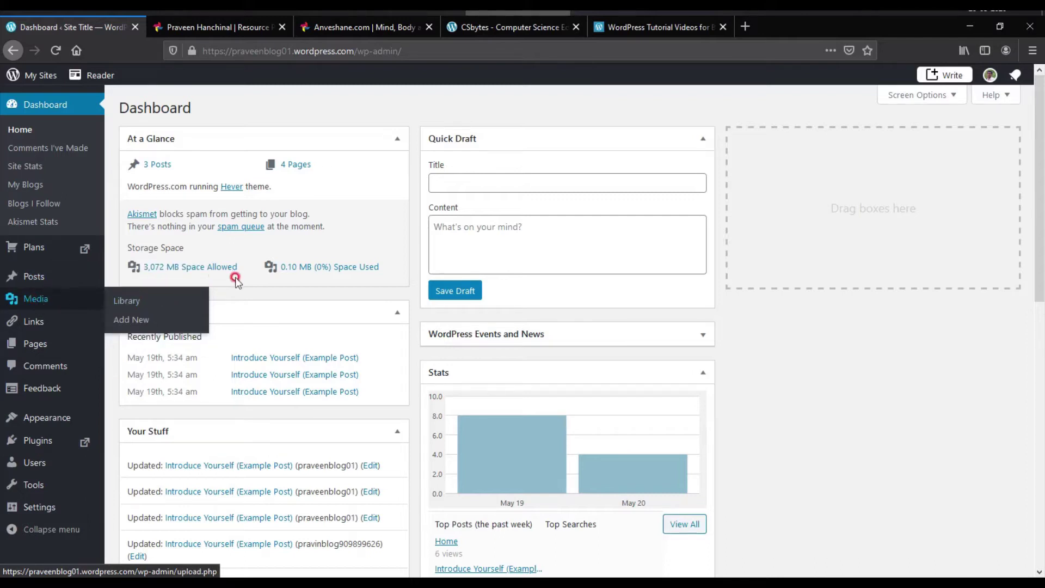
mouse_move(55, 306)
mouse_move(63, 334)
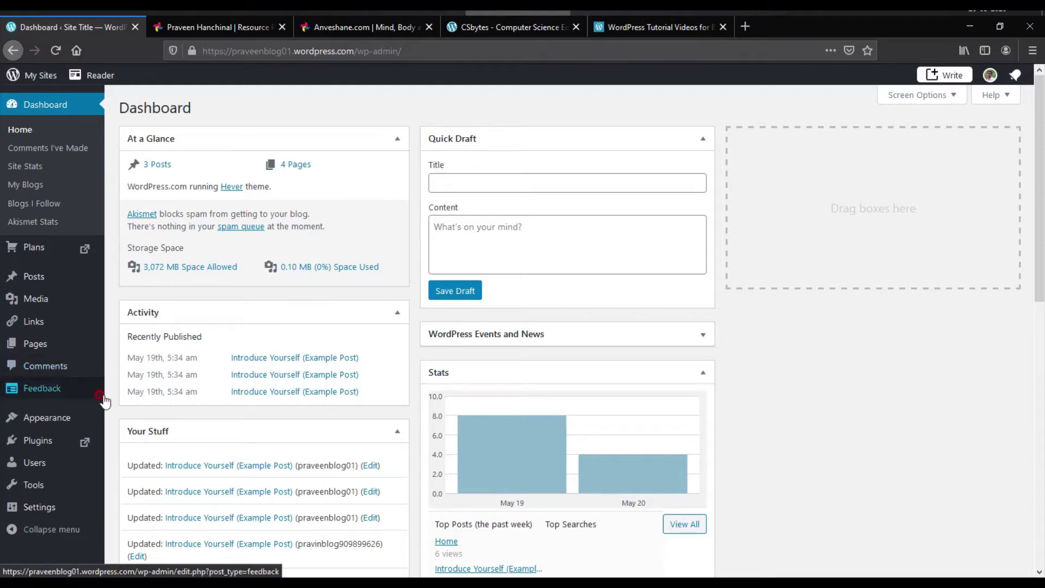
mouse_move(76, 425)
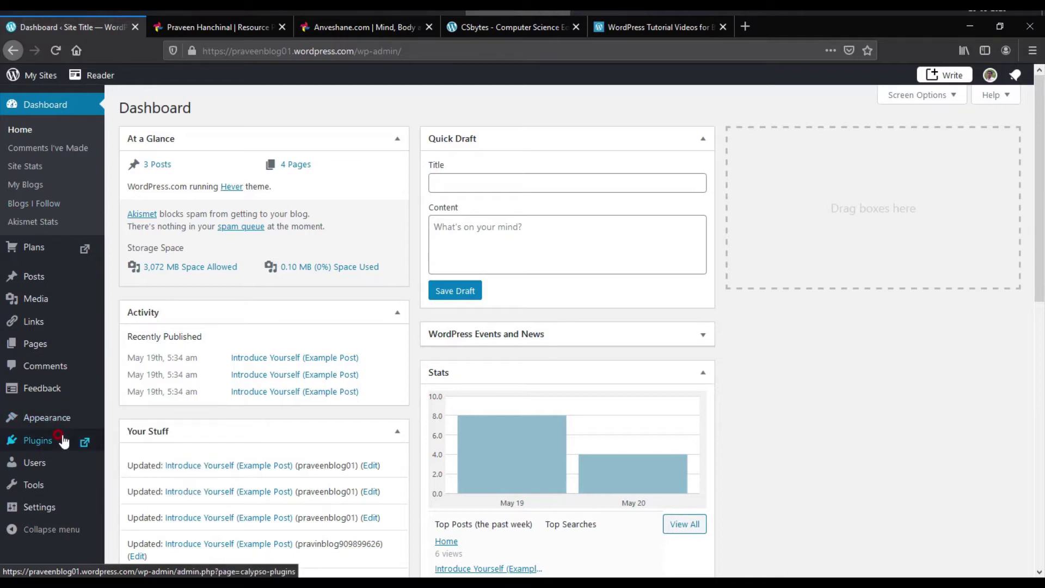
mouse_move(58, 473)
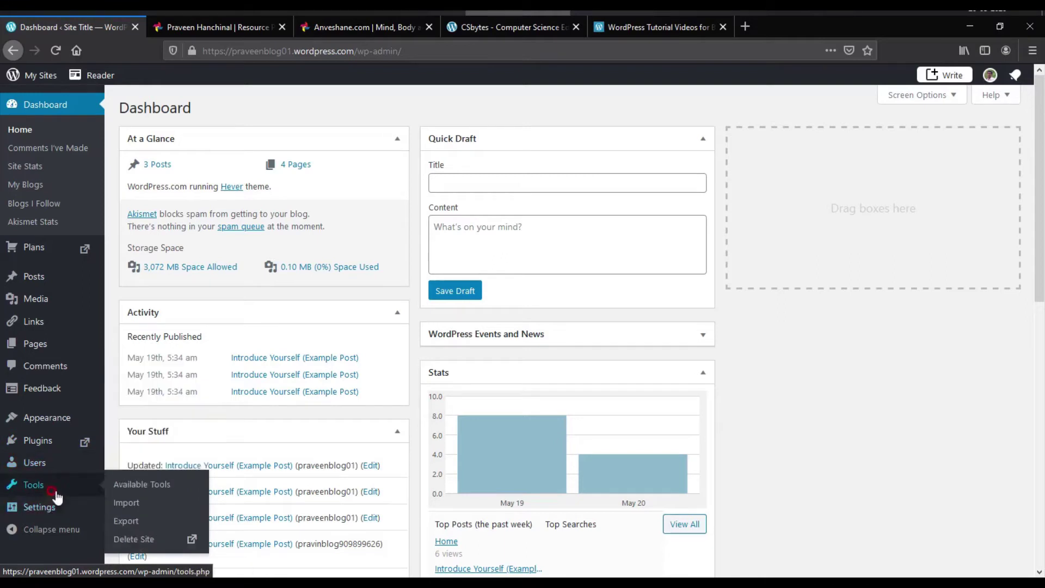
mouse_move(56, 509)
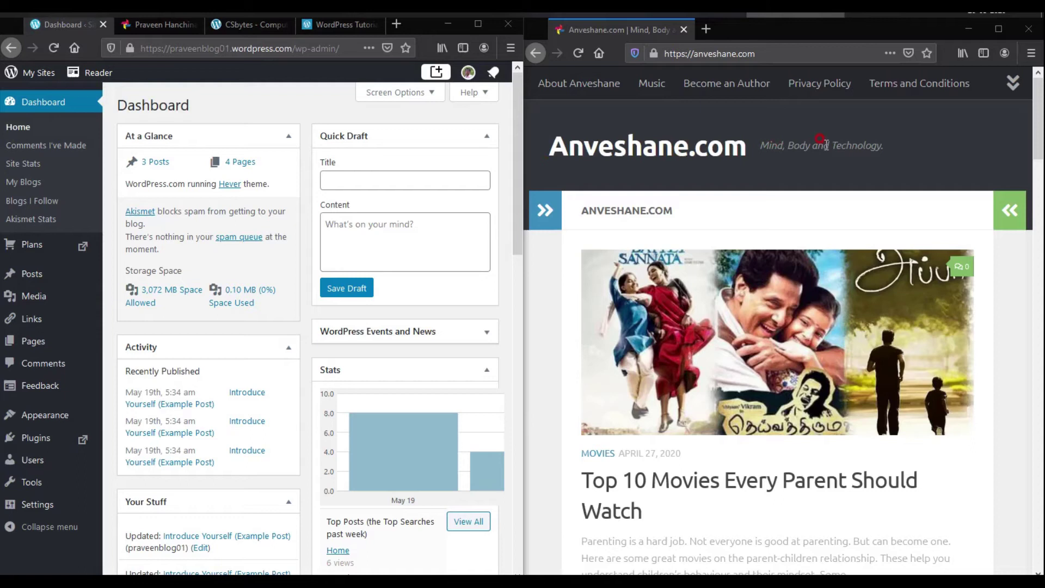
Compare the Posts and Pages options of the dashboard with the post list and page navigation on Anveshane.com.
scroll(28, 255, down, 2)
mouse_move(46, 273)
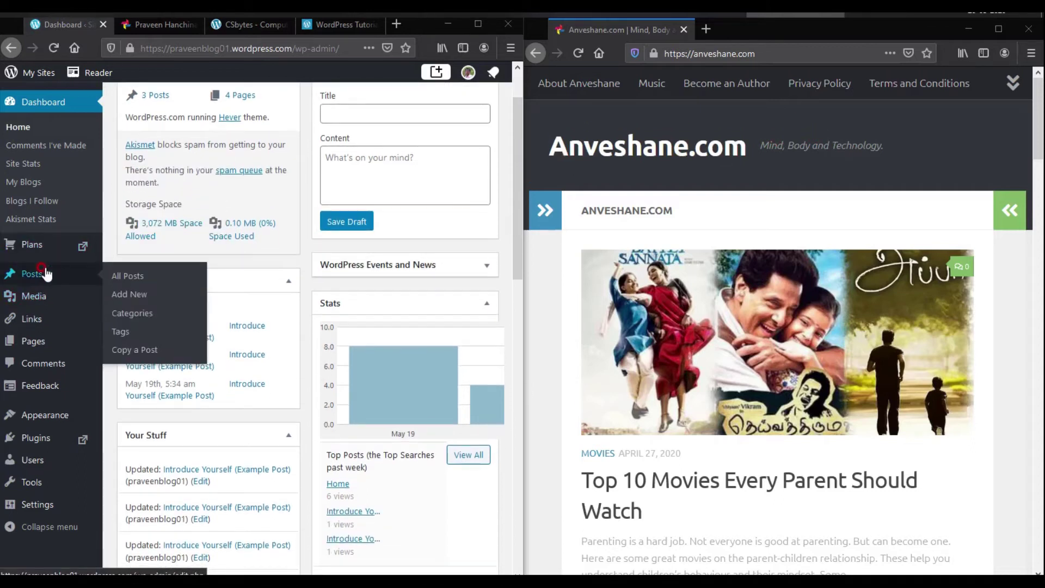
scroll(840, 223, down, 3)
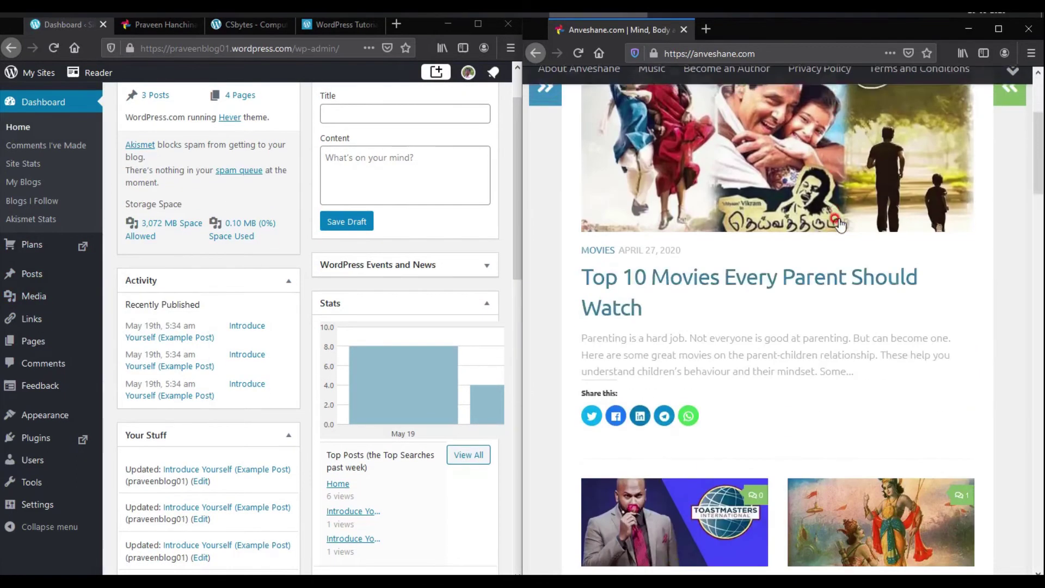
scroll(839, 223, down, 10)
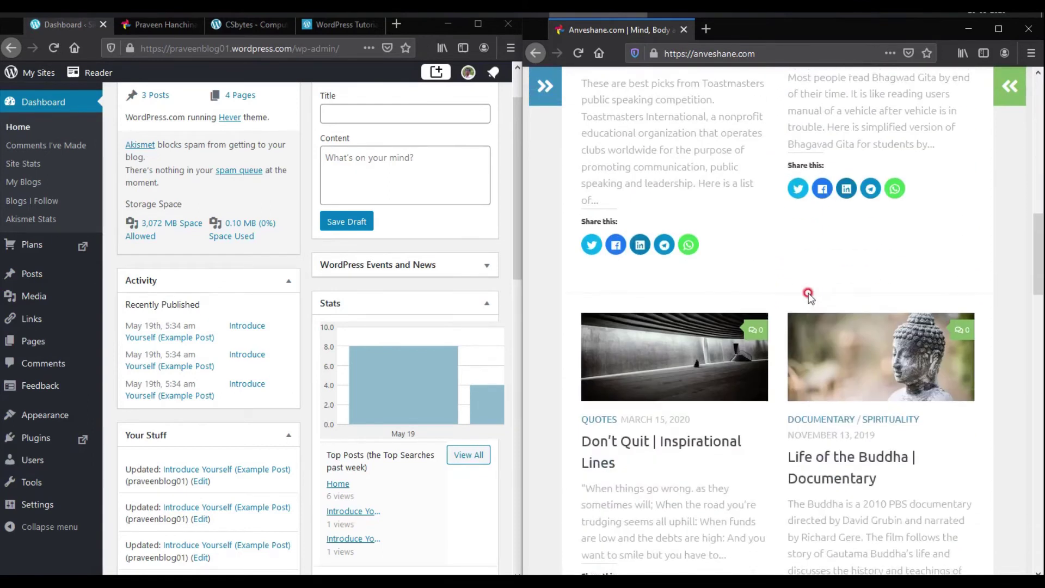
scroll(808, 294, down, 9)
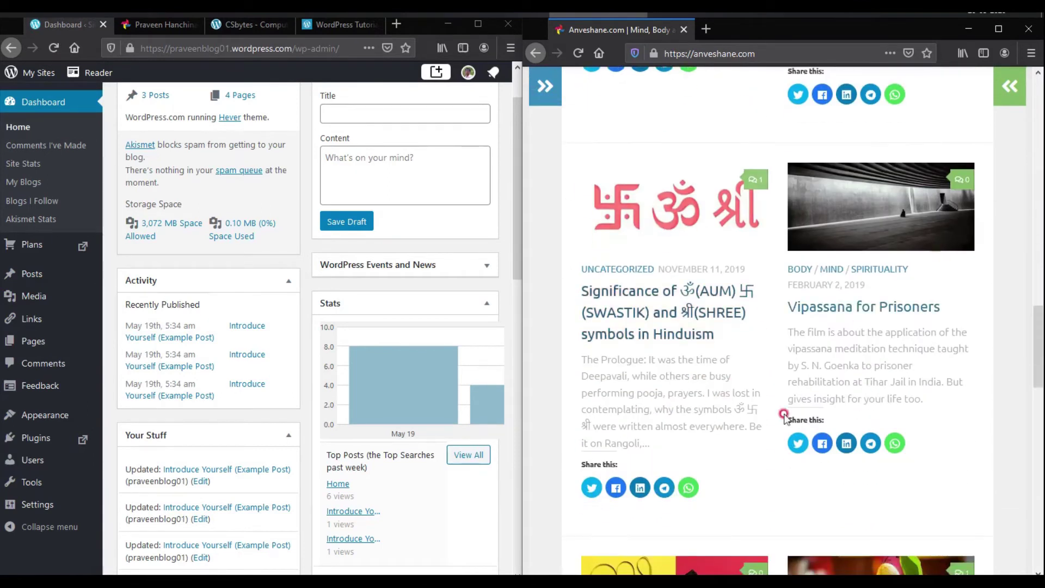
scroll(785, 381, up, 20)
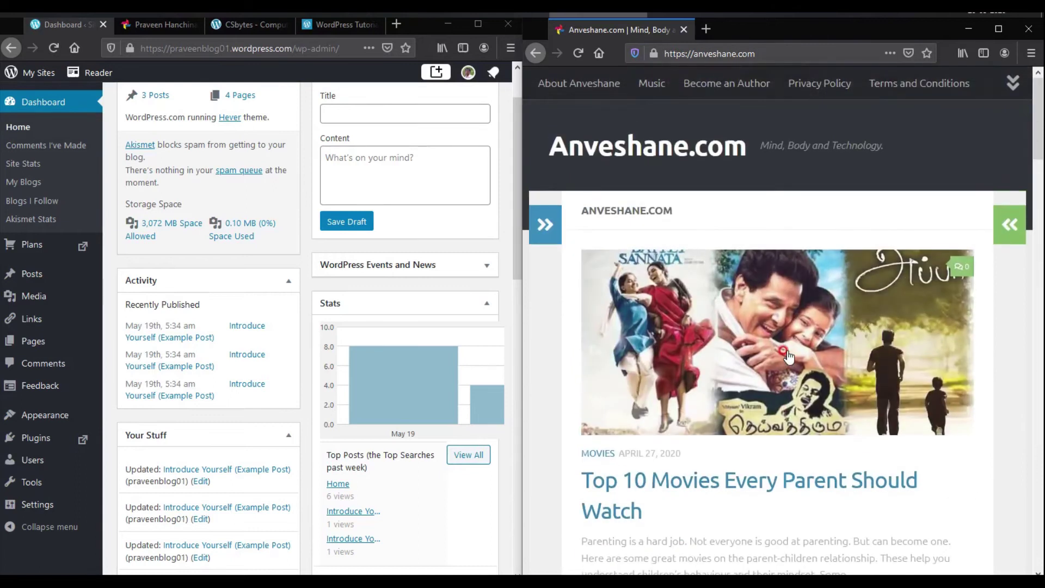
mouse_move(32, 349)
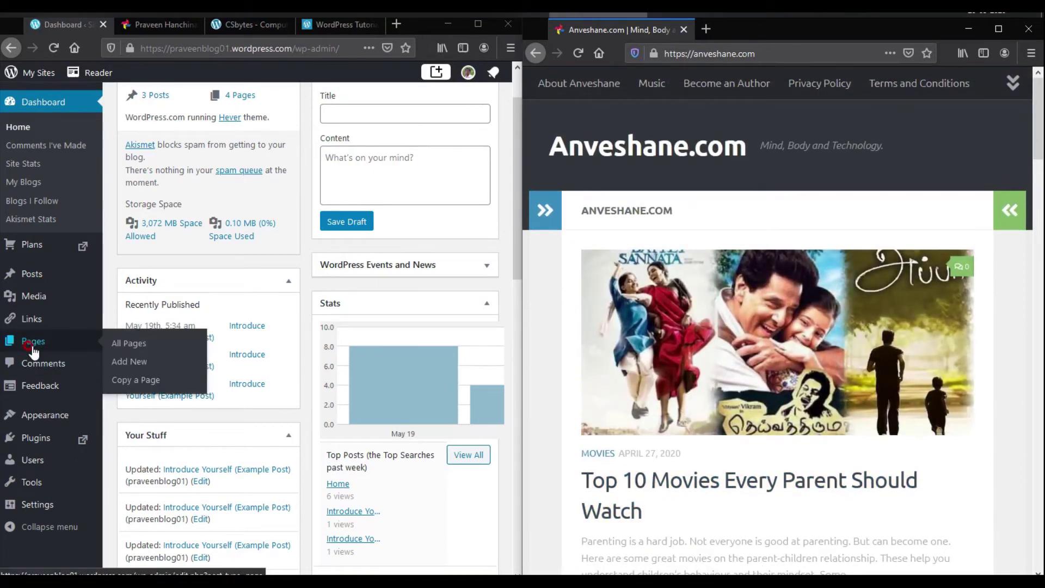
mouse_move(739, 88)
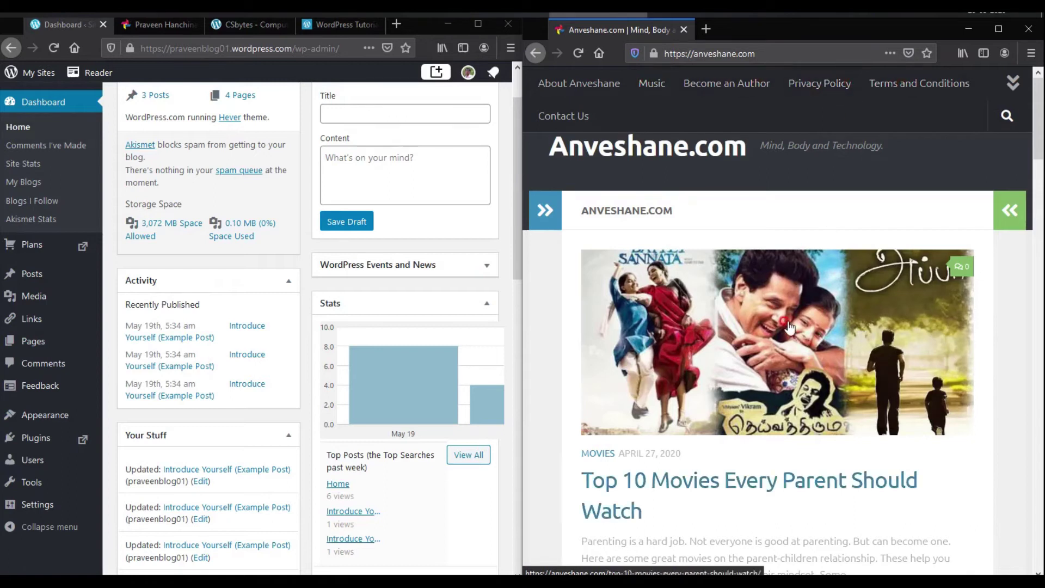
Open the post "Bhagavad Gita Simplified for Students" on Anveshane.com and look over its title and text.
scroll(788, 327, down, 6)
scroll(788, 324, down, 2)
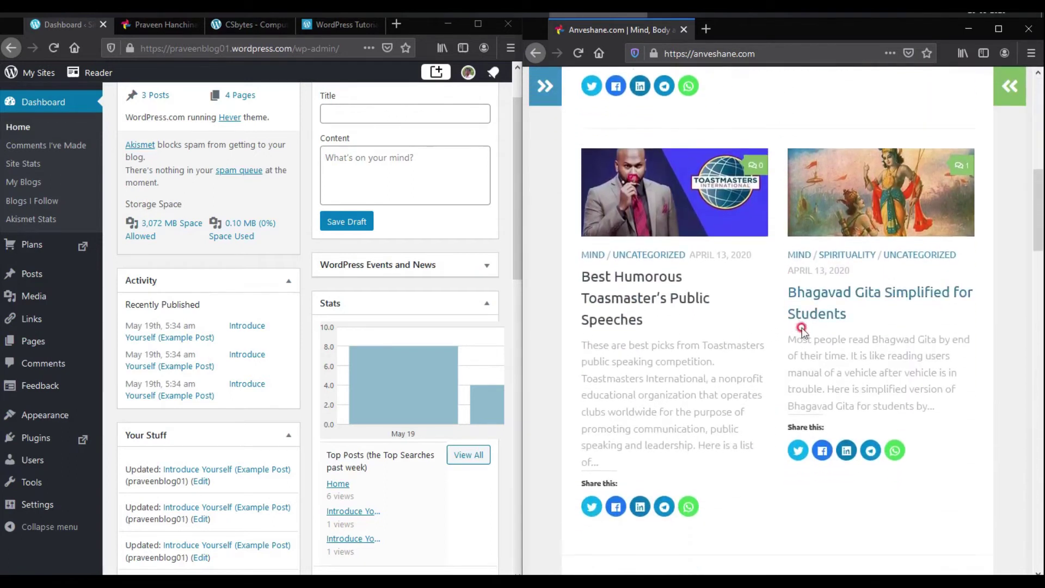
click(822, 294)
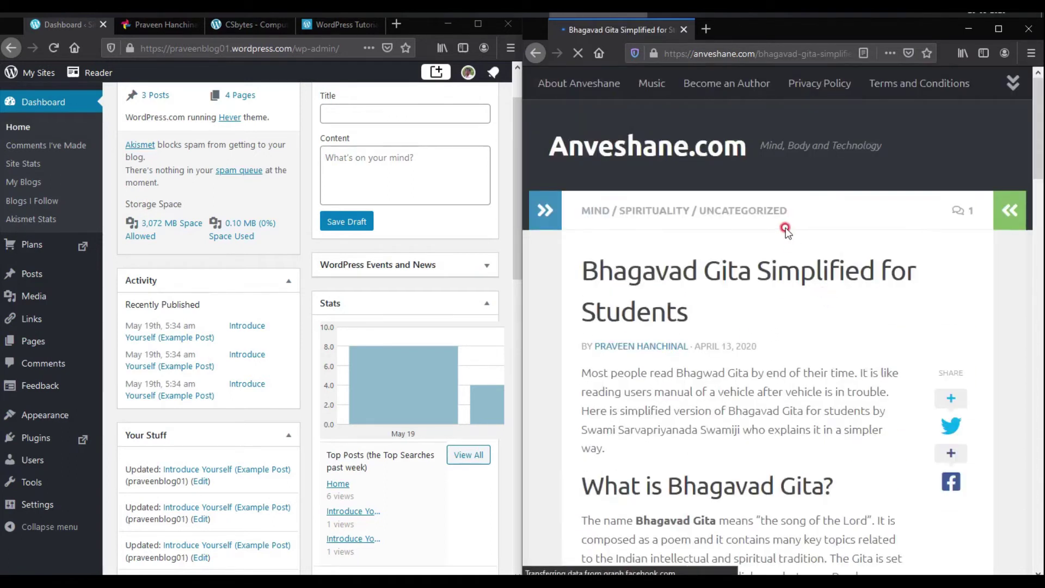
scroll(786, 231, down, 5)
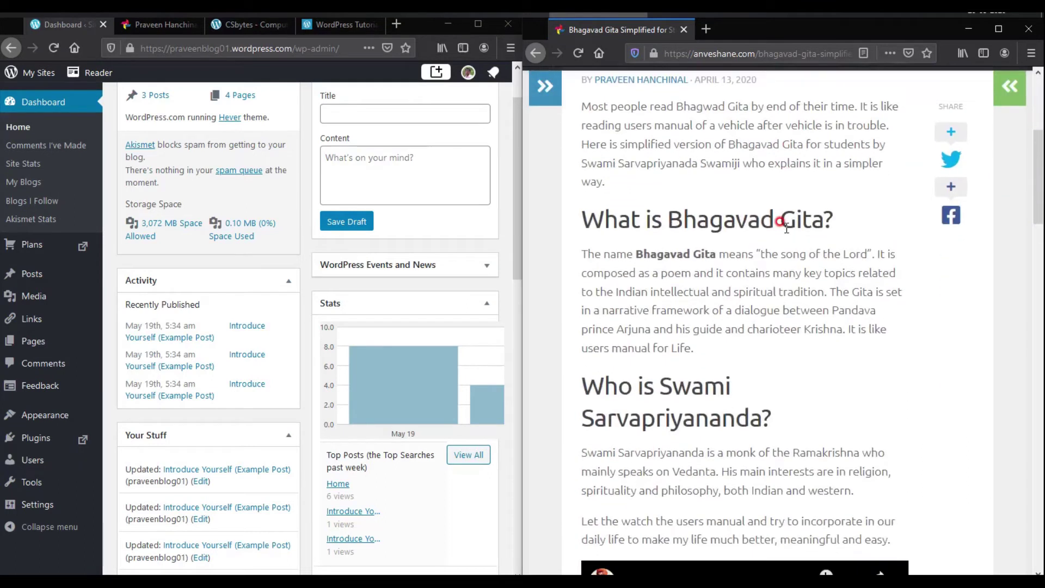
scroll(785, 231, up, 5)
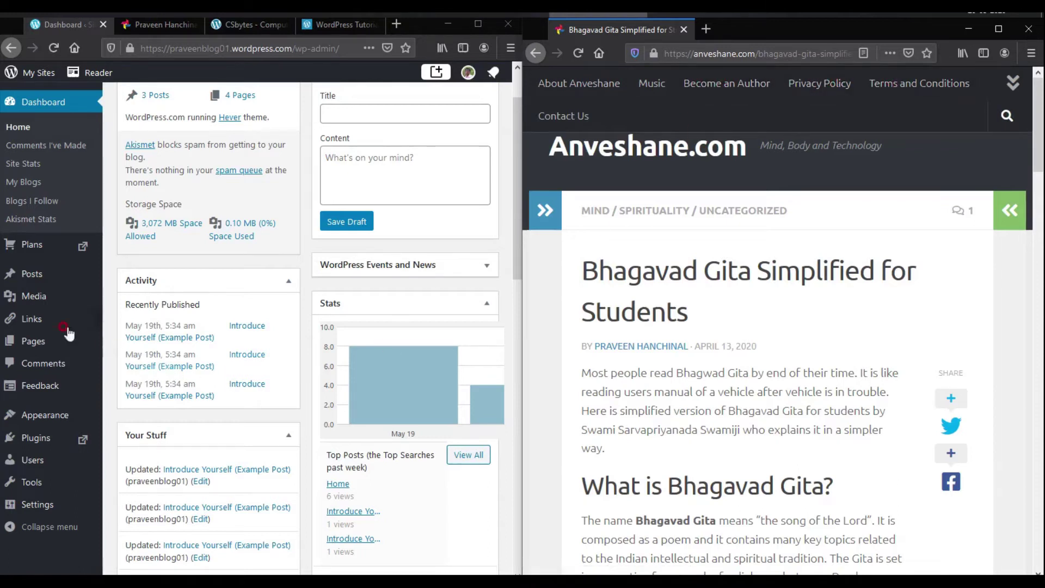
Examine the Bhagavad Gita post's content down to its embedded video, share links and related posts.
mouse_move(43, 310)
scroll(731, 310, down, 10)
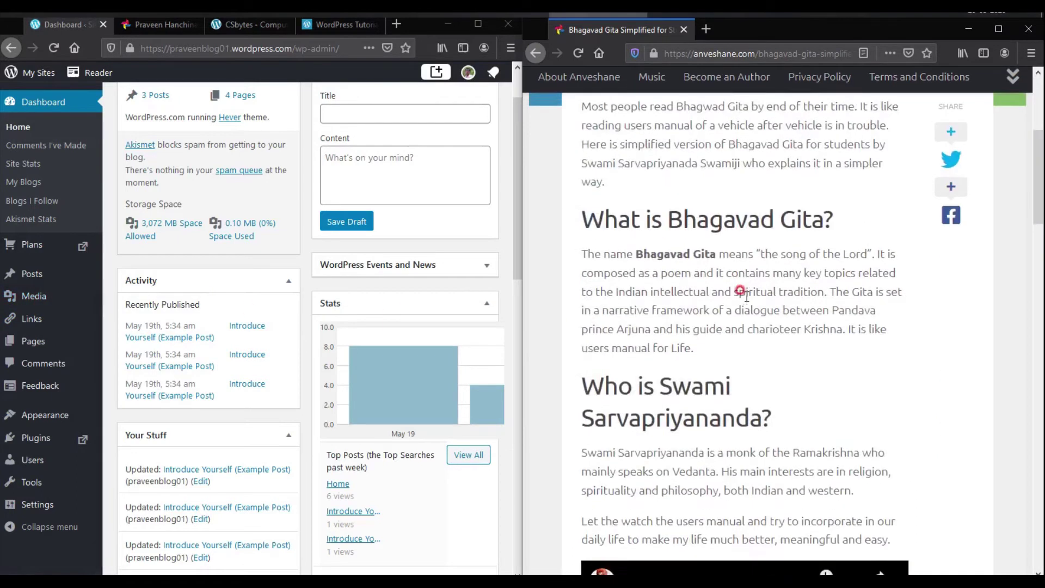
scroll(746, 298, down, 5)
scroll(742, 288, up, 8)
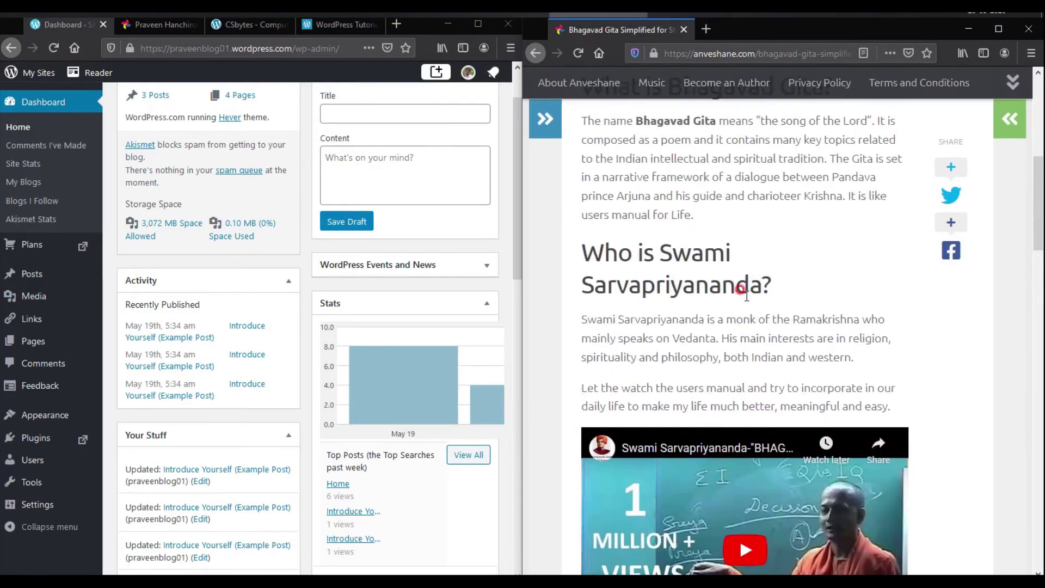
scroll(680, 316, down, 10)
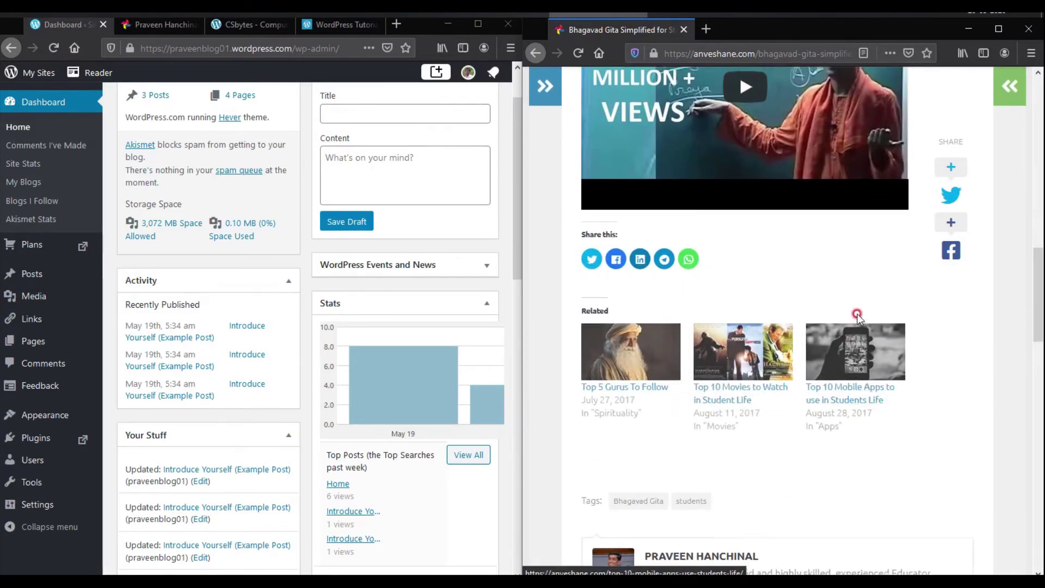
scroll(852, 315, up, 8)
scroll(841, 291, up, 8)
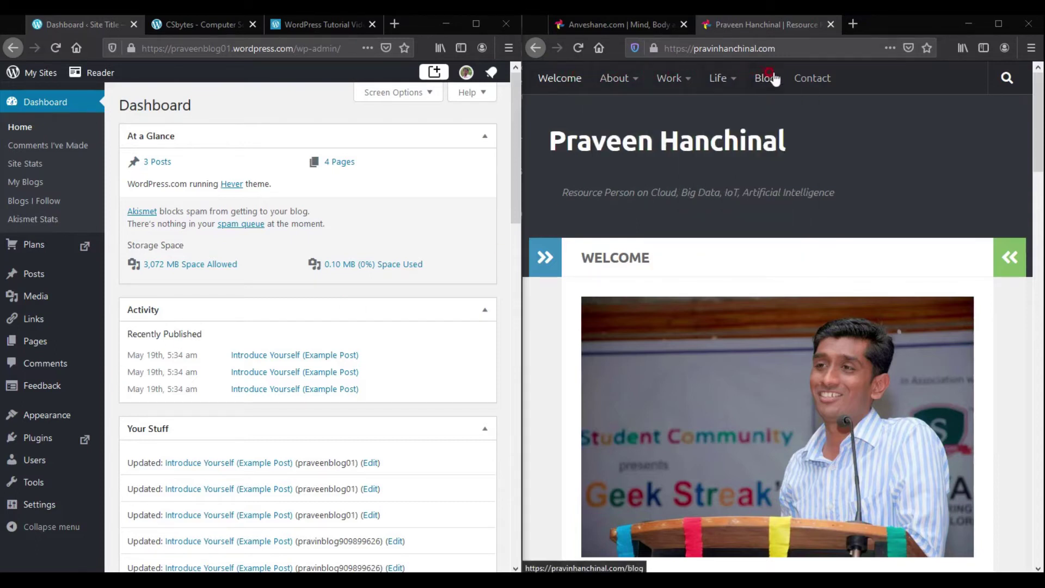
Examine the About, Work and Life submenus in the navigation of the personal website.
mouse_move(619, 82)
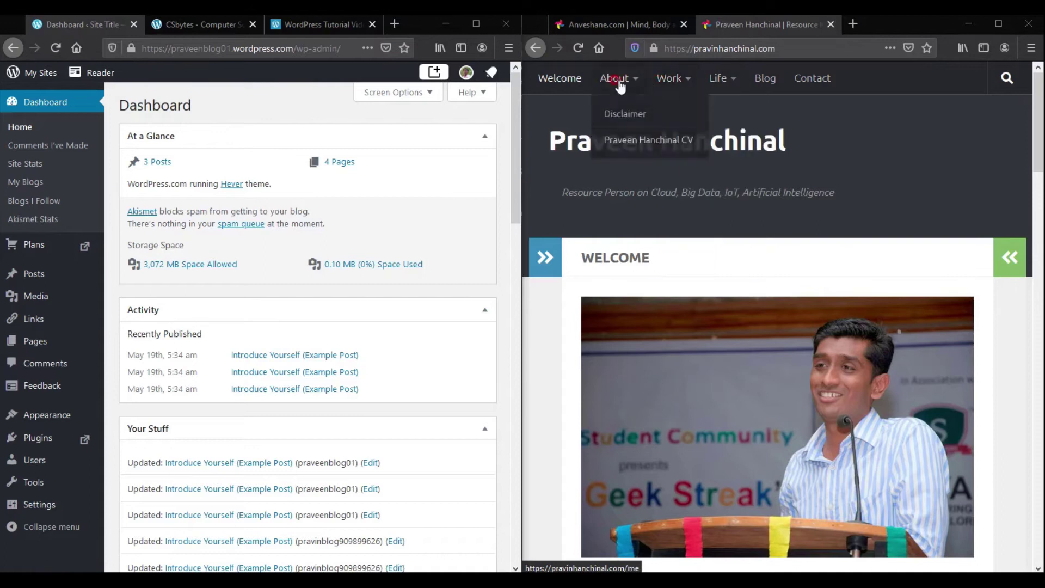
mouse_move(689, 79)
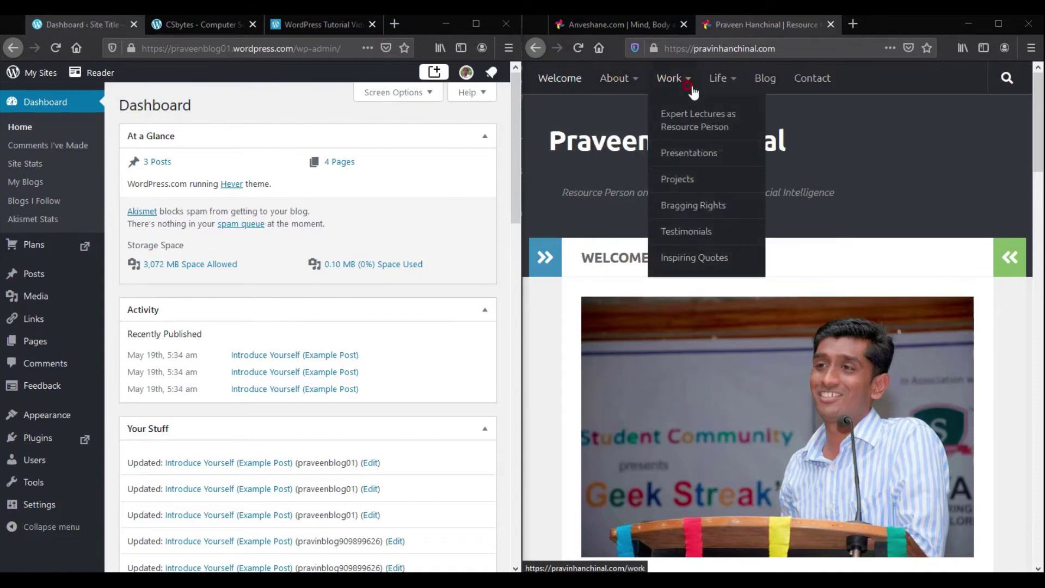
mouse_move(732, 85)
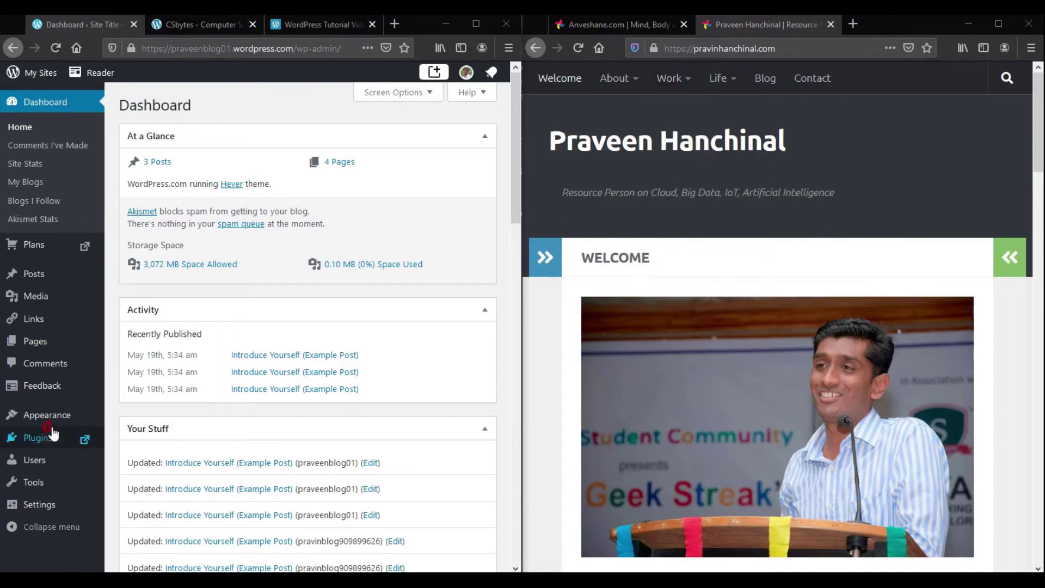
mouse_move(77, 421)
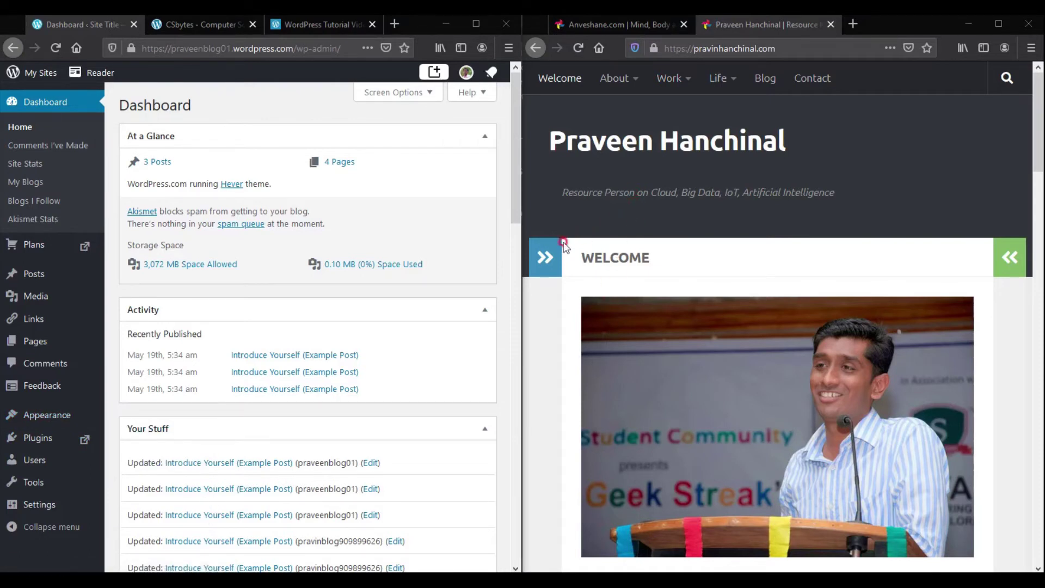
Expand the collapsed blue sidebar of the personal website and look through its Most Read and Recent Posts lists.
click(547, 255)
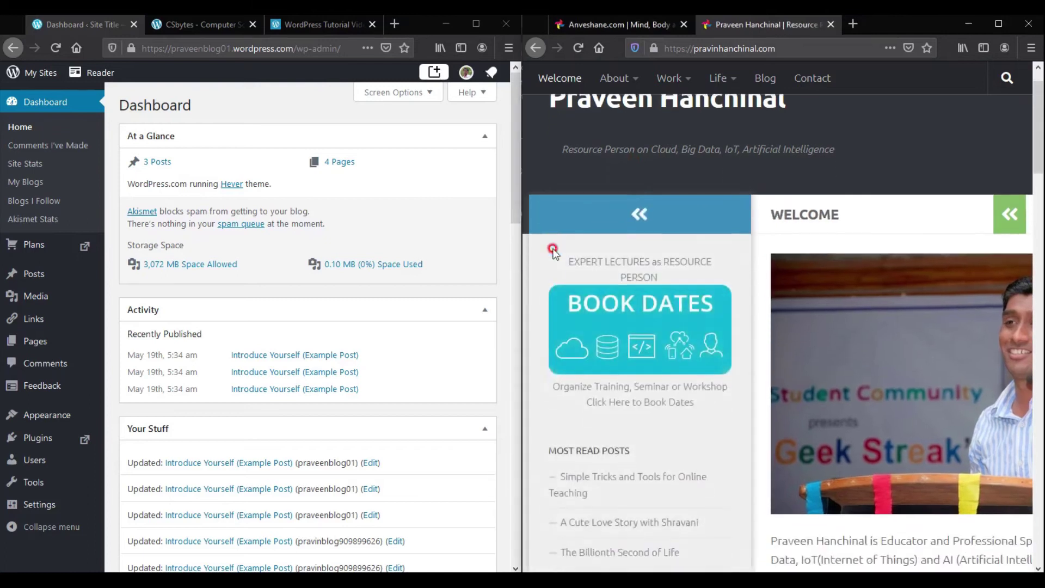
scroll(621, 163, down, 4)
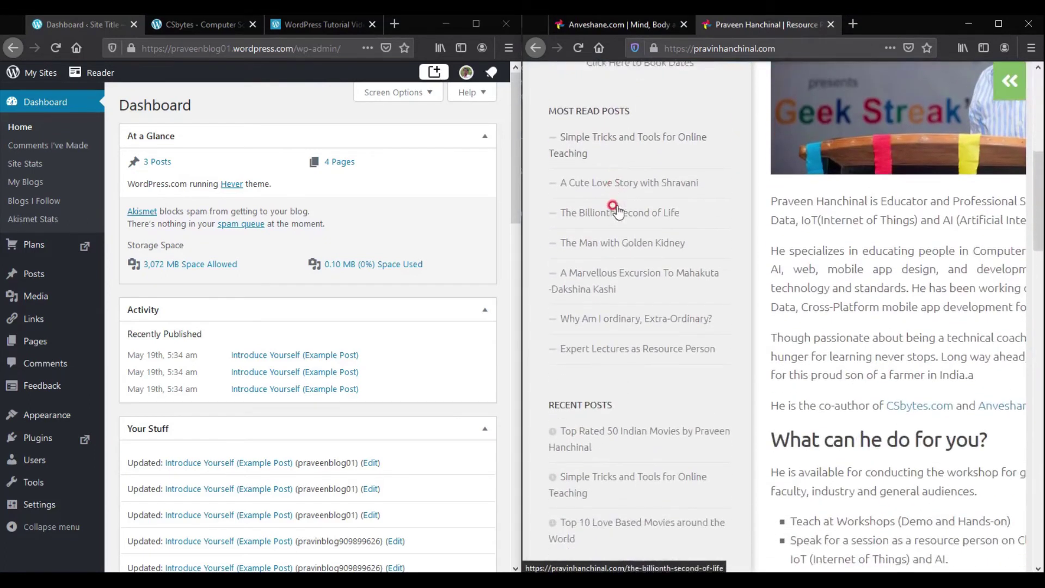
scroll(616, 209, up, 4)
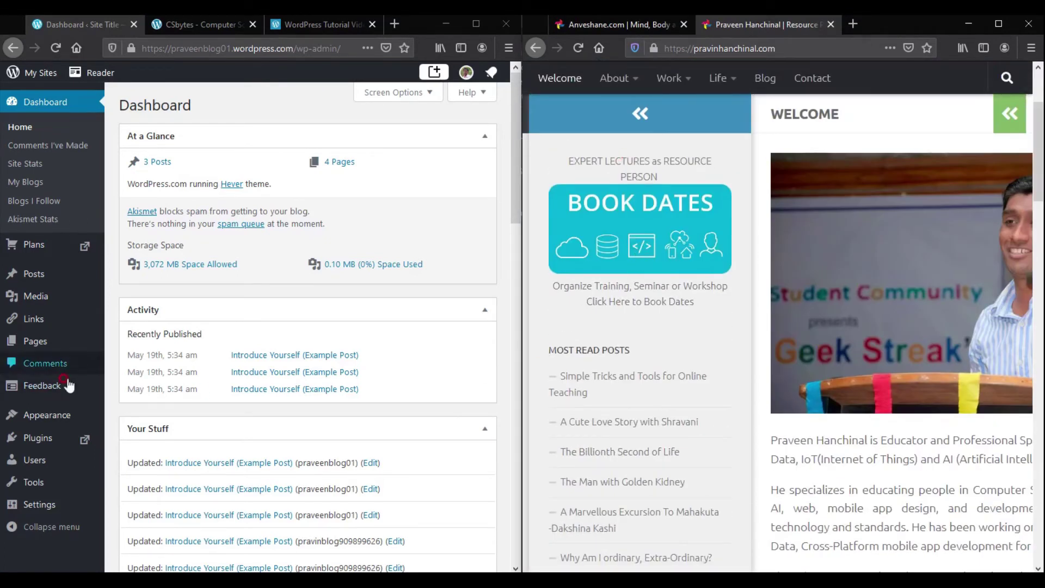
Switch to the new WordPress blog's public home page.
mouse_move(47, 415)
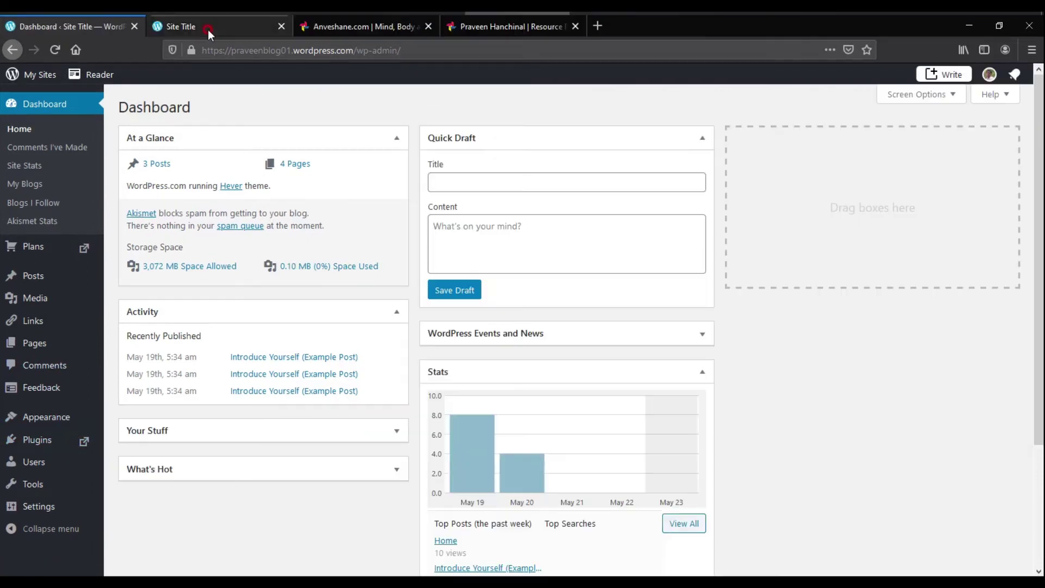
click(207, 29)
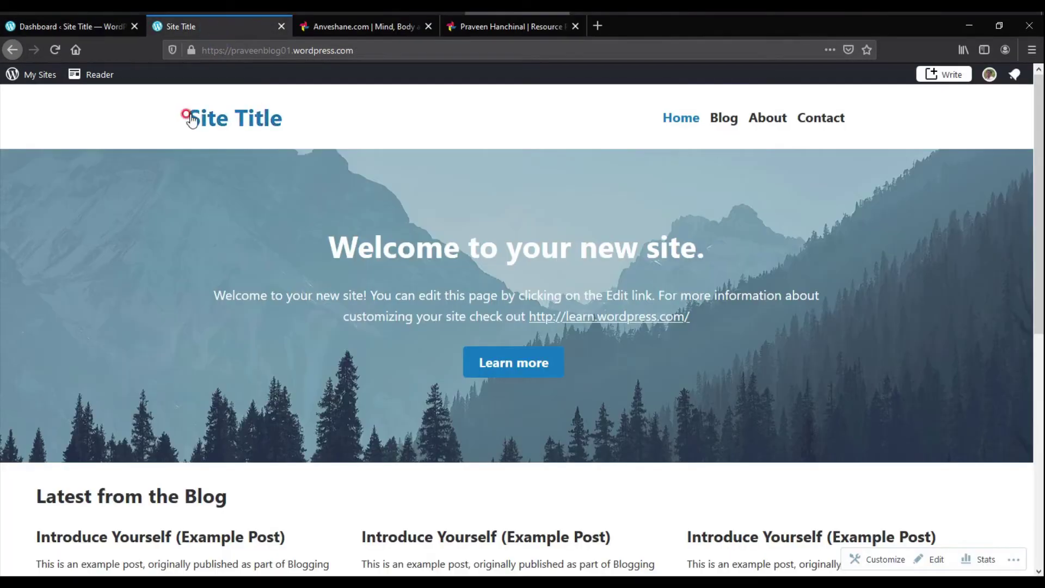
Open the Customizer from the blog's admin dashboard, dismiss the autosave notice and open the Site Identity settings.
click(81, 28)
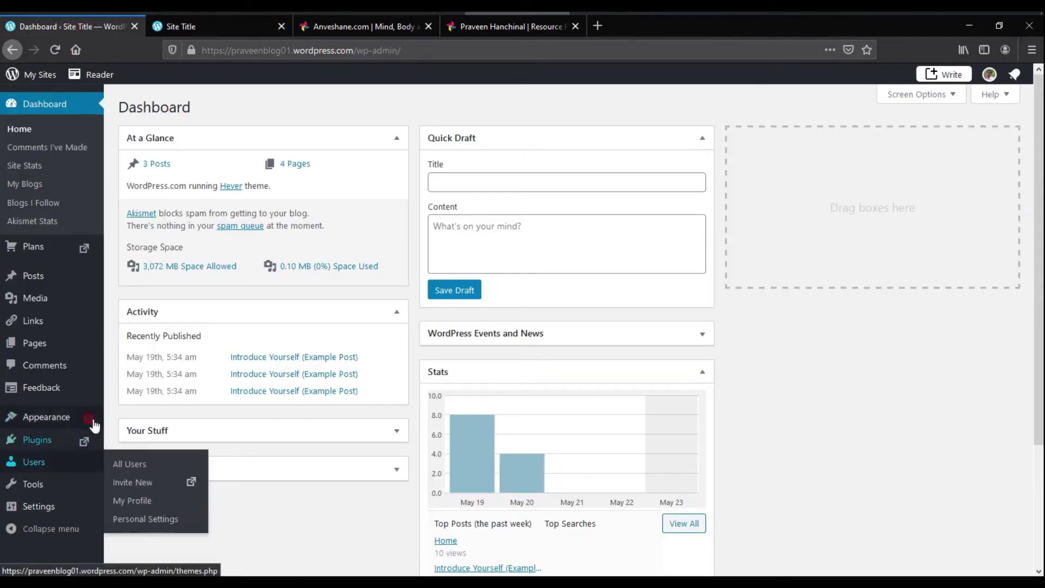
mouse_move(83, 422)
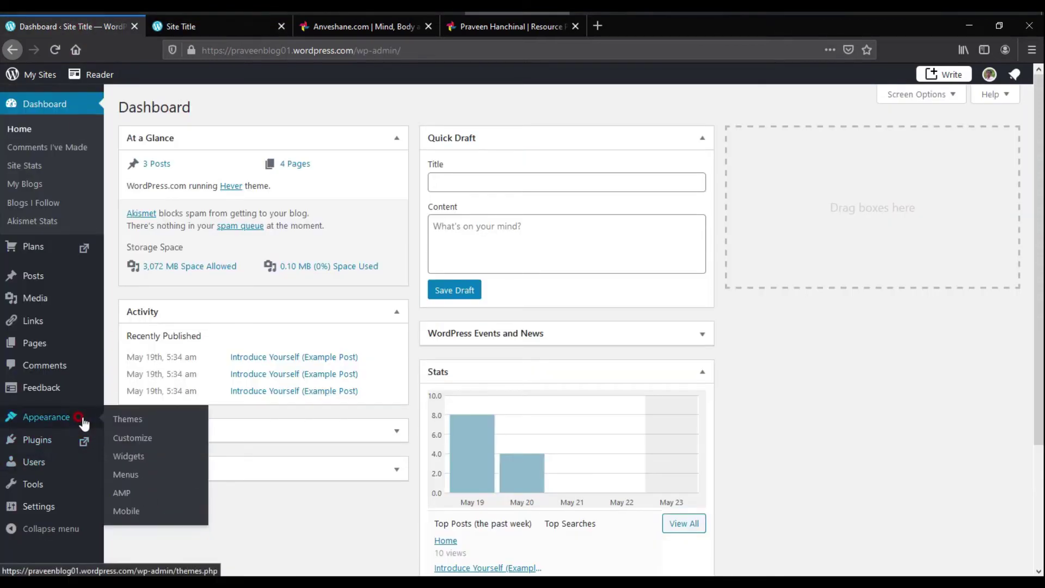
click(137, 437)
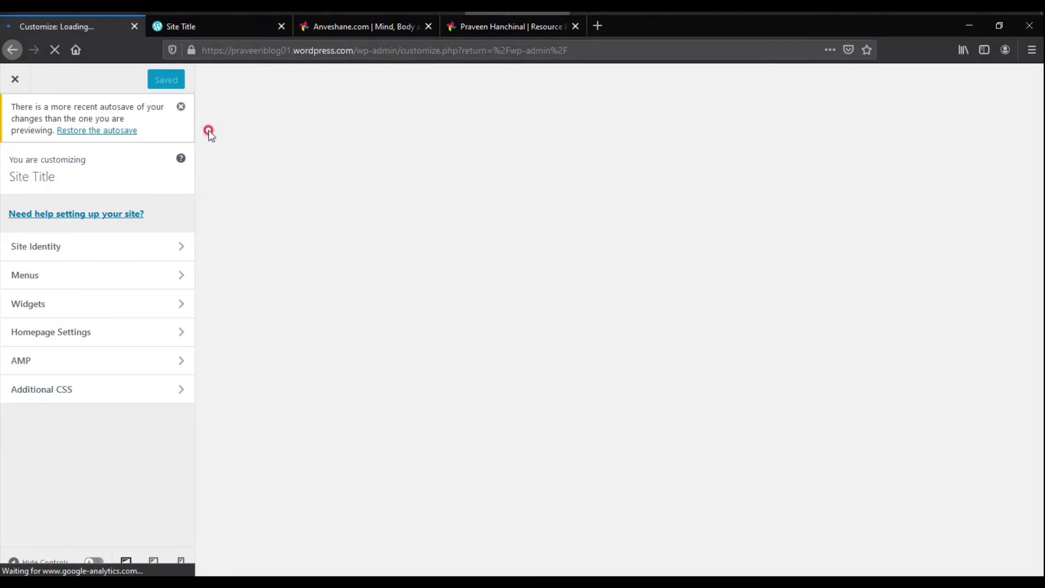
click(180, 107)
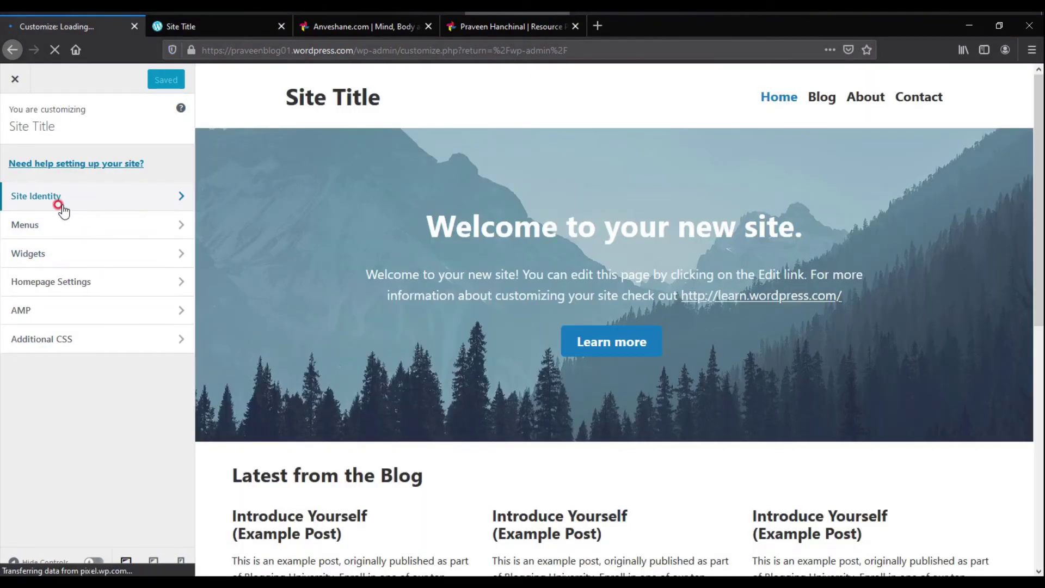
click(136, 203)
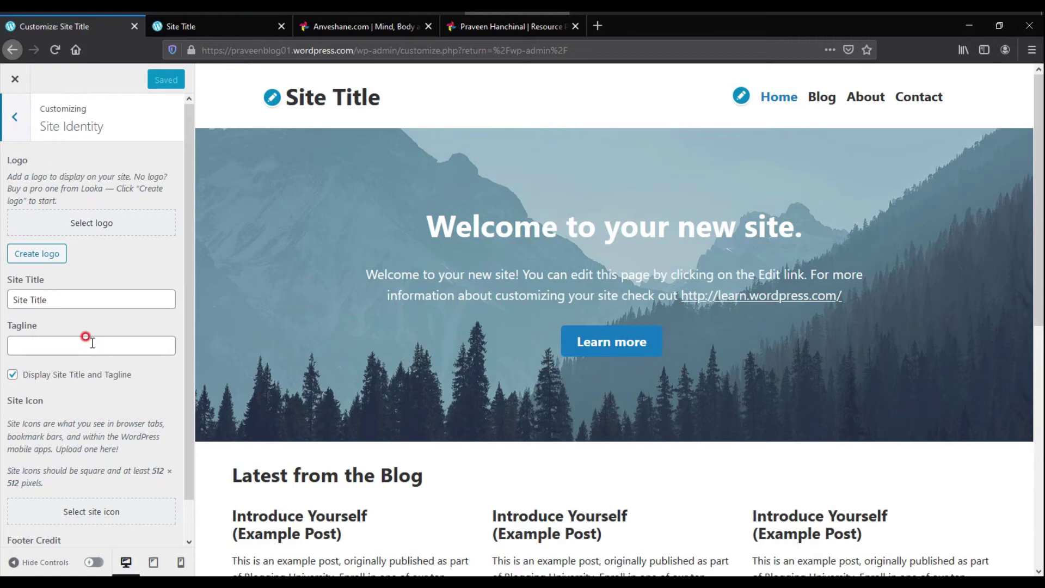
Compare the site title and tagline in the headers of Anveshane.com, the personal website and the new blog.
click(368, 29)
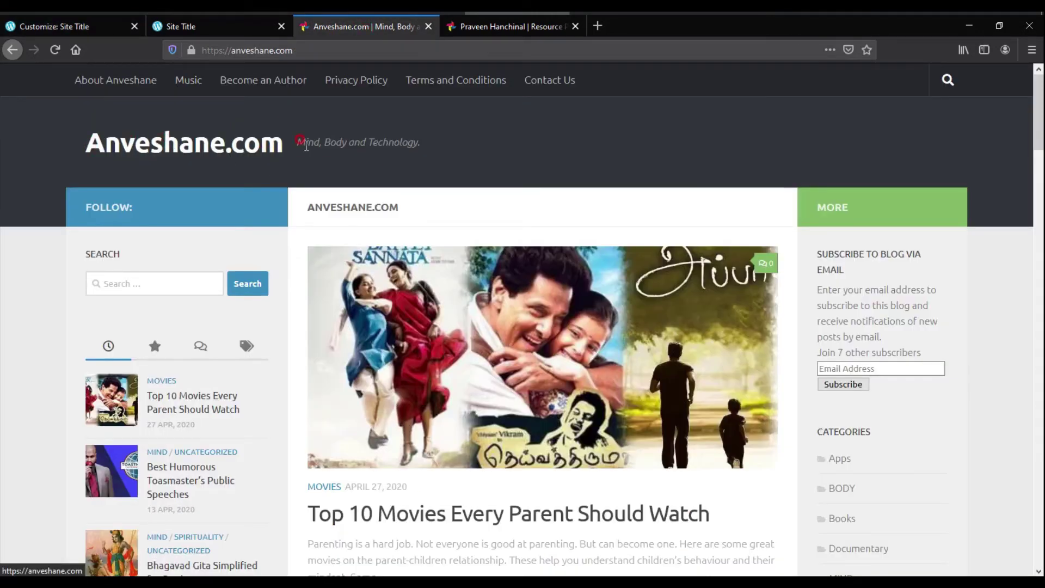
click(491, 24)
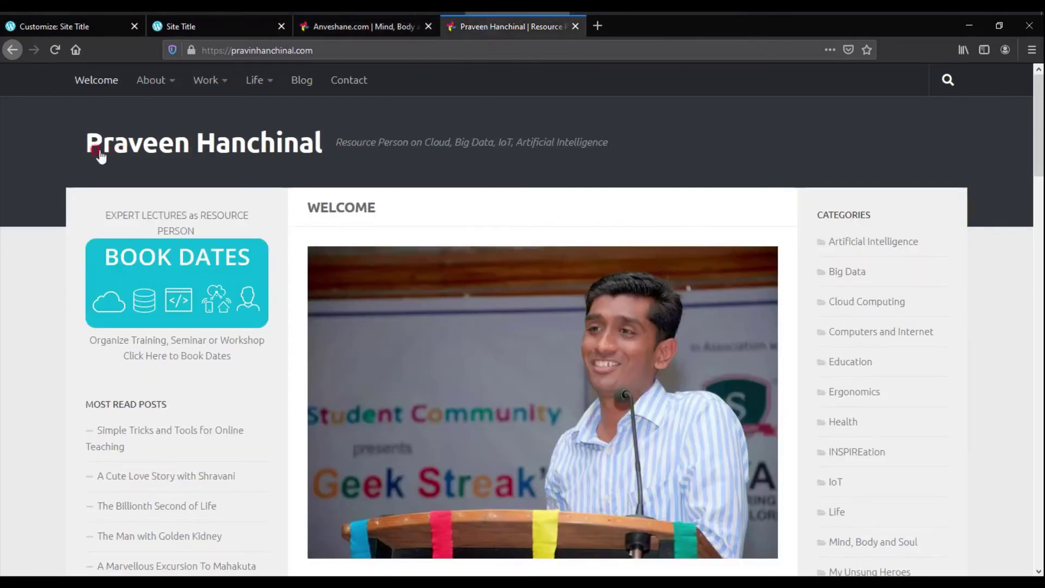
drag(364, 140, 561, 137)
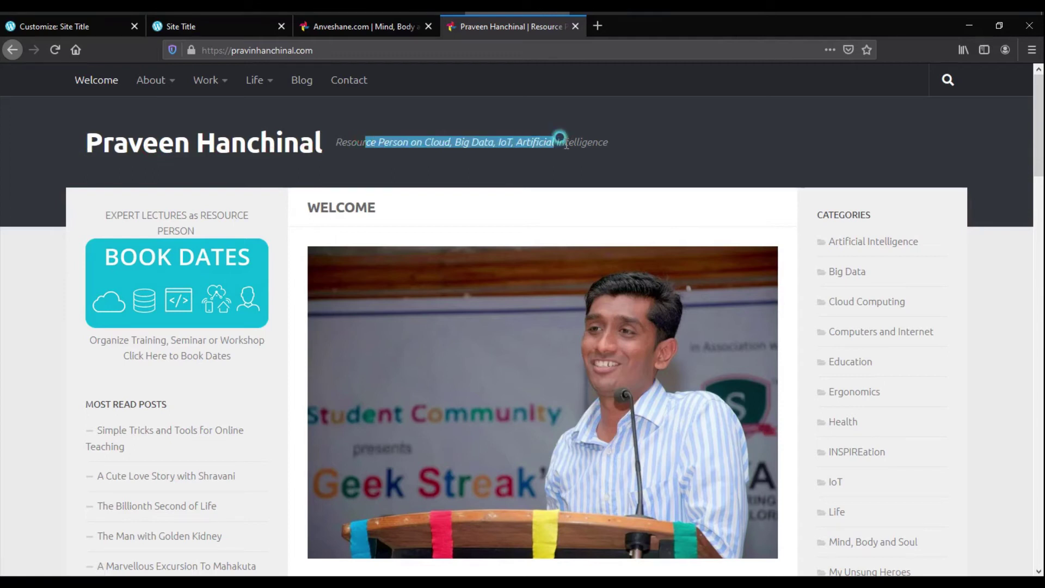
click(447, 114)
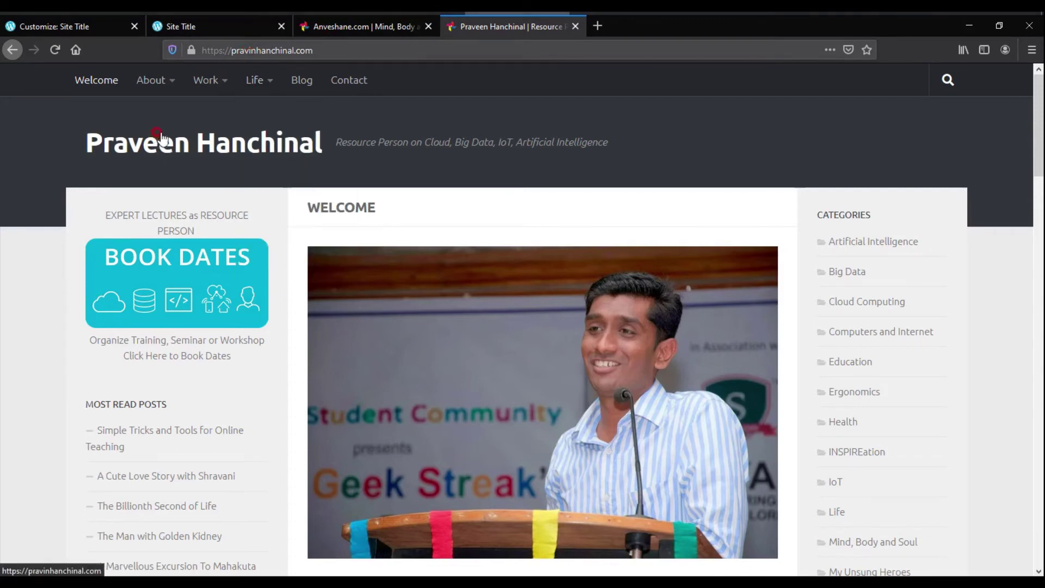
click(214, 30)
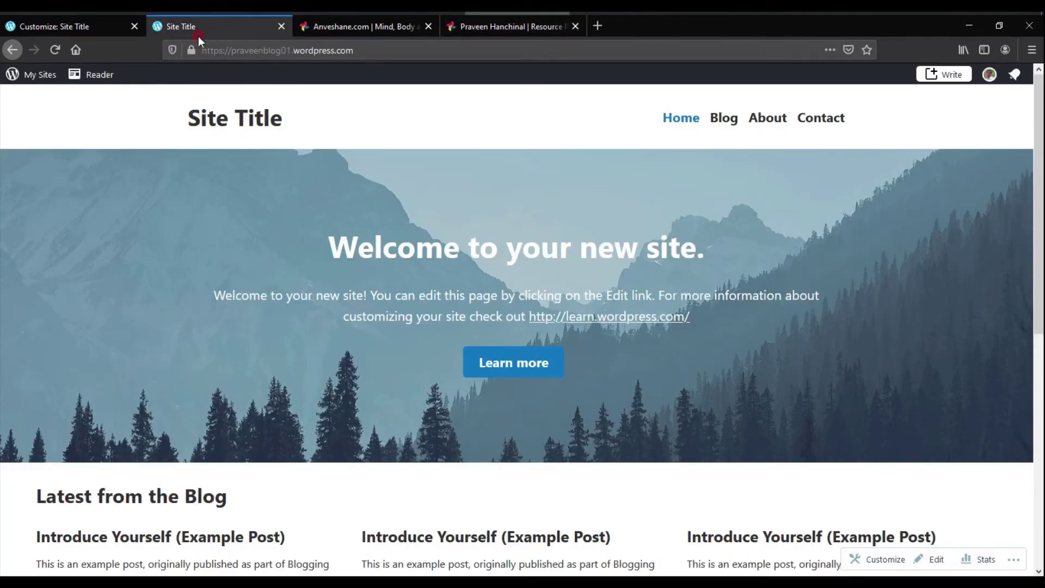
Set the new blog's site title in Site Identity to the owner's first name followed by "Notes".
click(80, 29)
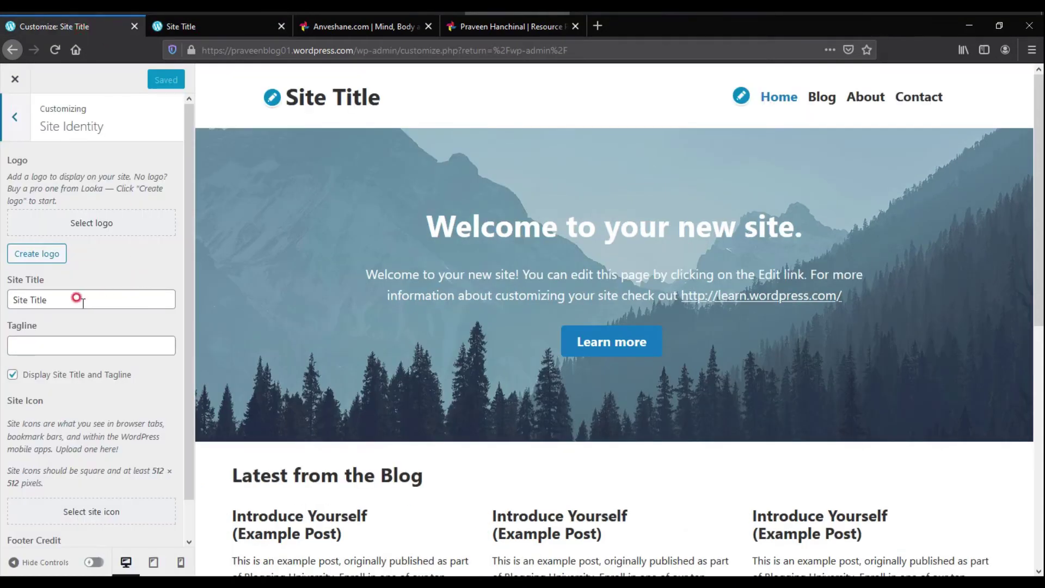
drag(63, 299, 1, 303)
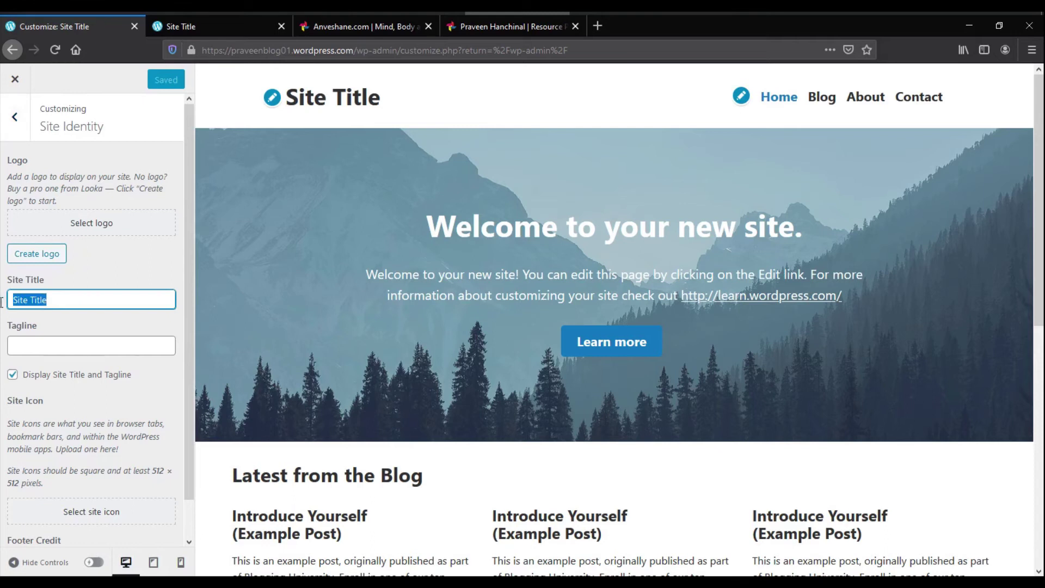
text(Praveen)
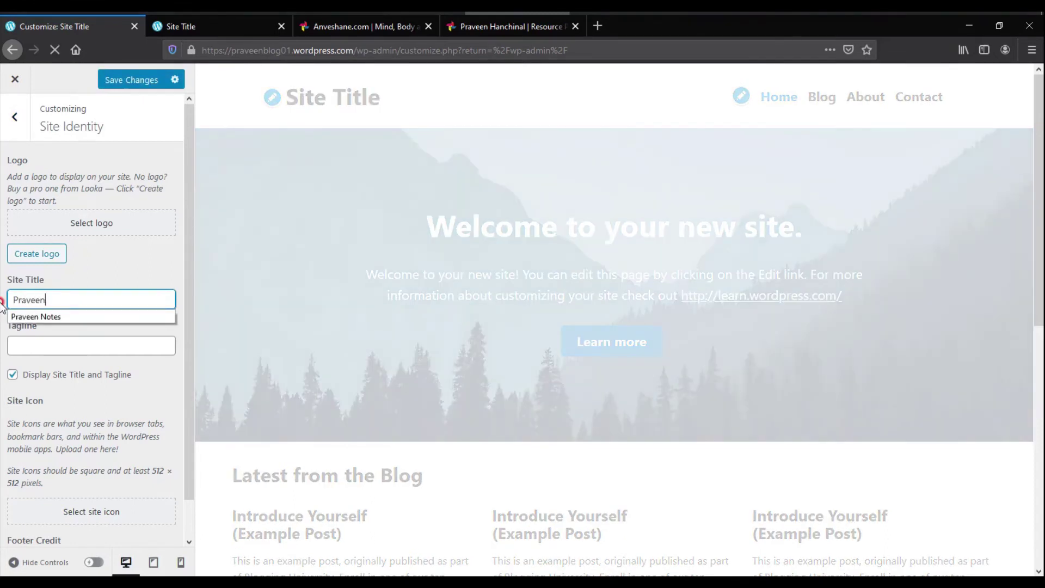
text( Notes)
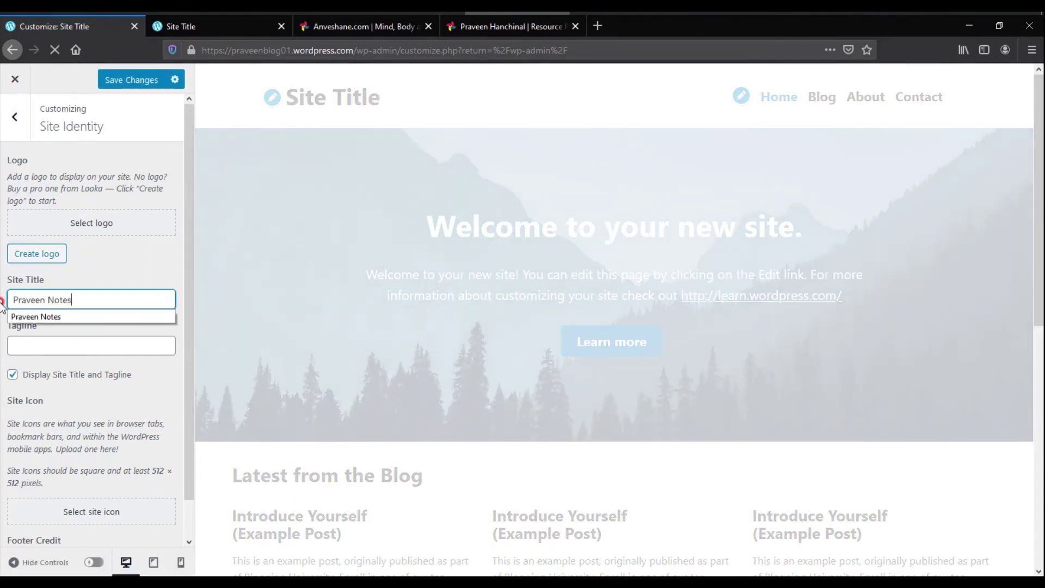
Set the blog's tagline to "CS Notes".
click(41, 346)
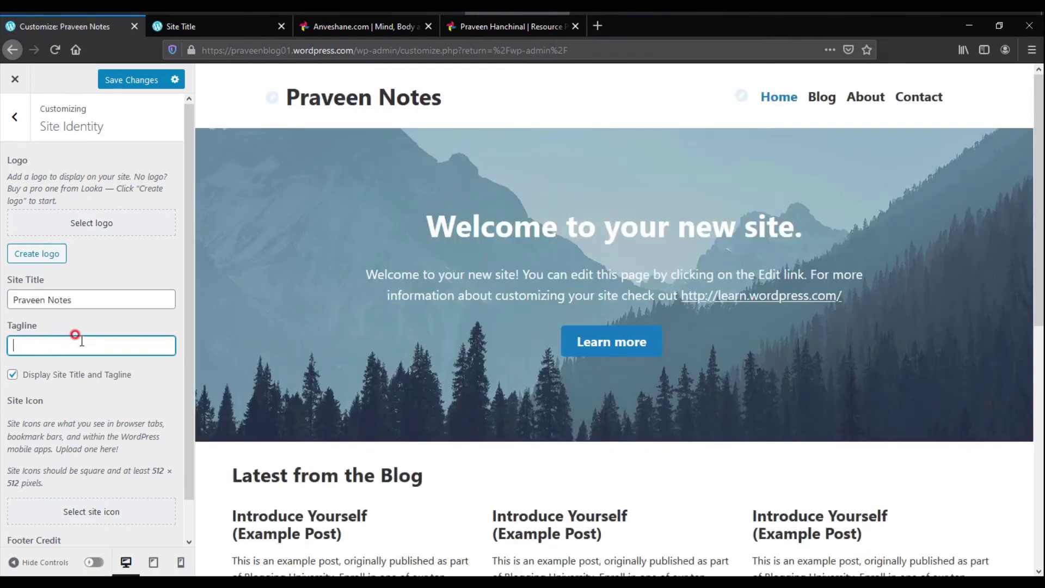
text(CSS)
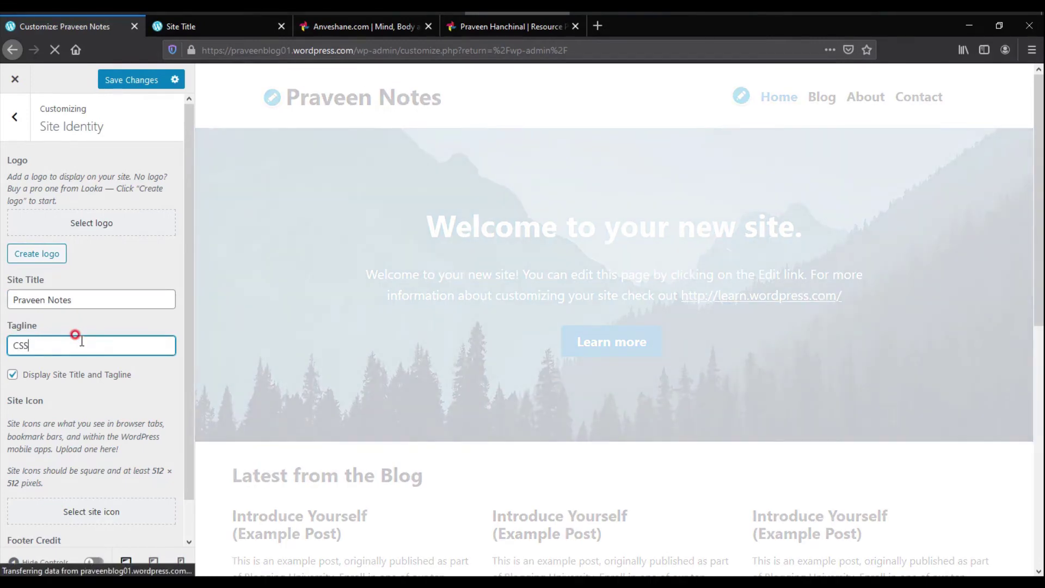
key(BackSpace)
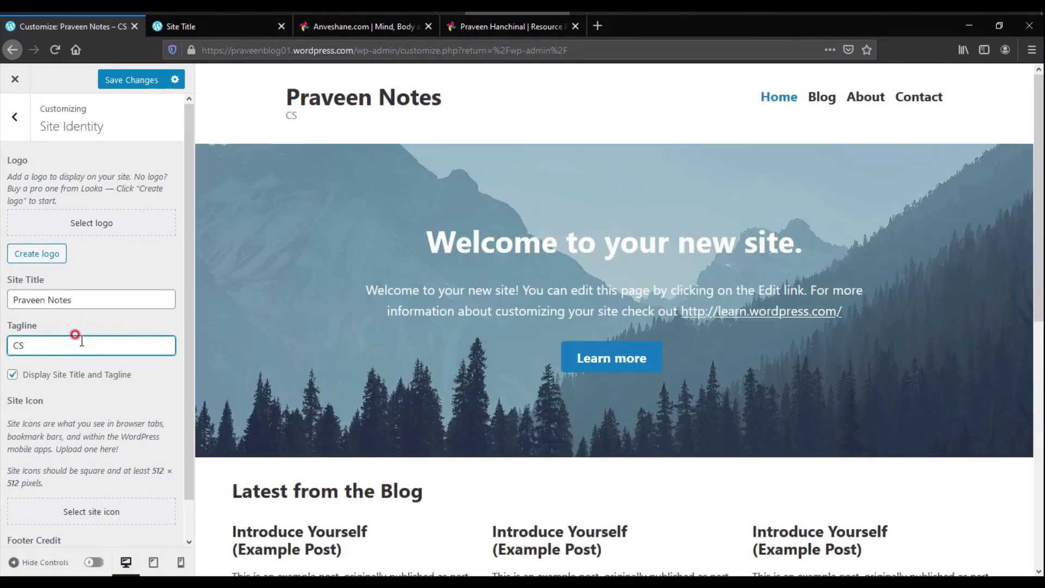
text(Notes)
Turn the display of the site title and tagline off and back on.
click(13, 375)
click(12, 375)
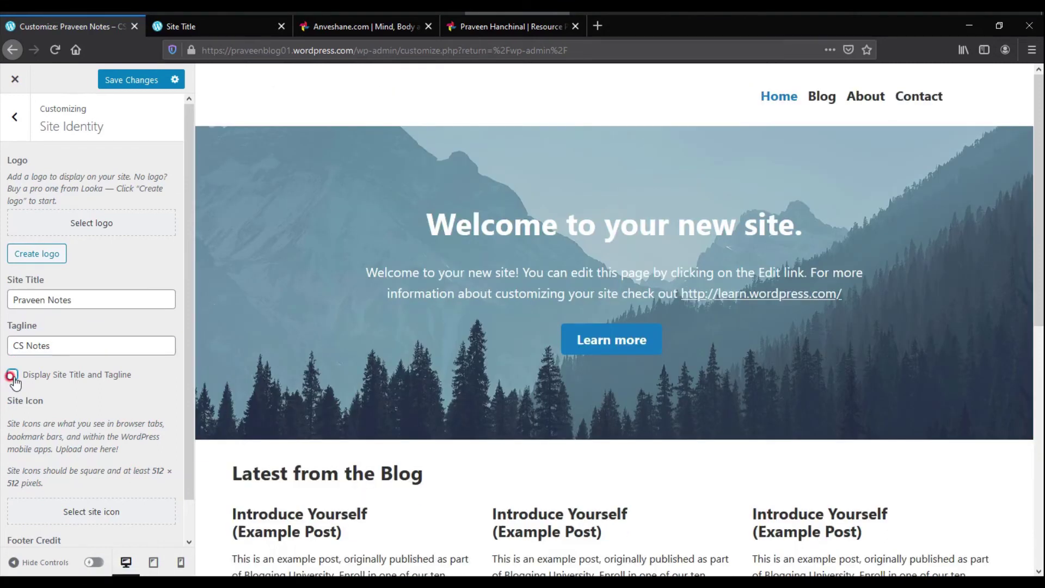
click(12, 376)
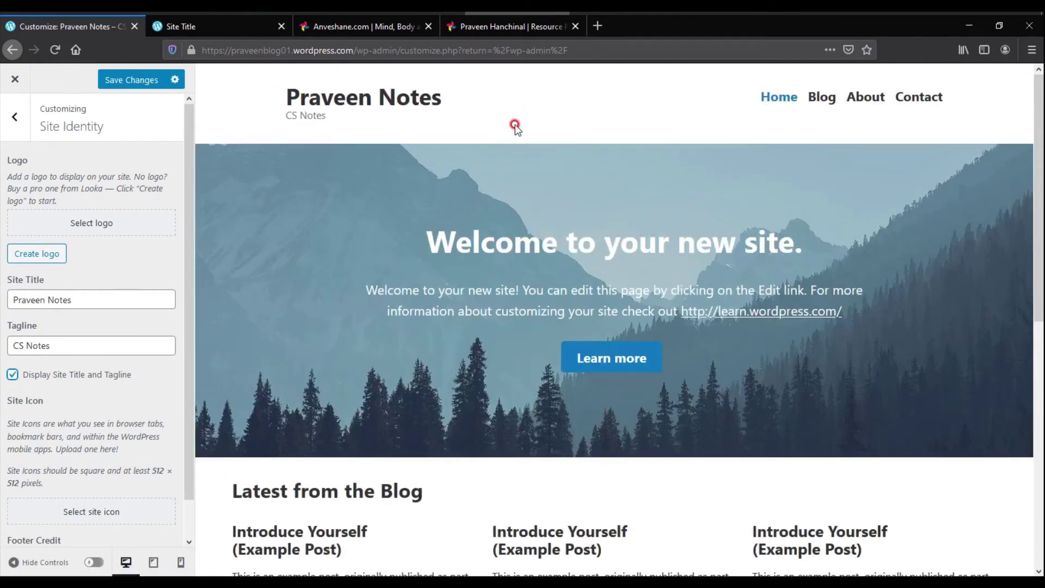
Examine the Logo, Site Icon and Footer Credit options in the Site Identity settings.
scroll(515, 124, down, 5)
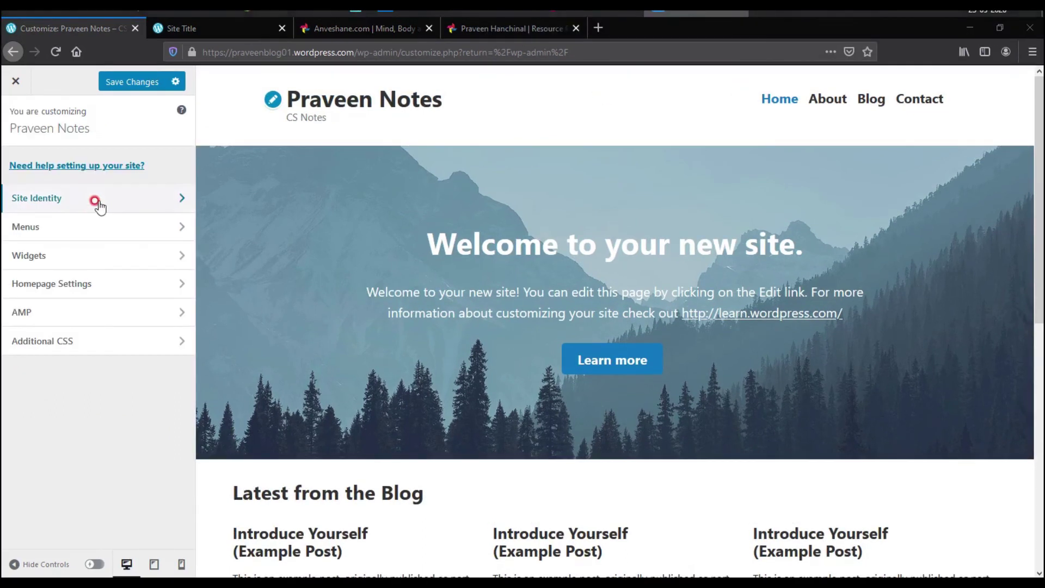
click(98, 204)
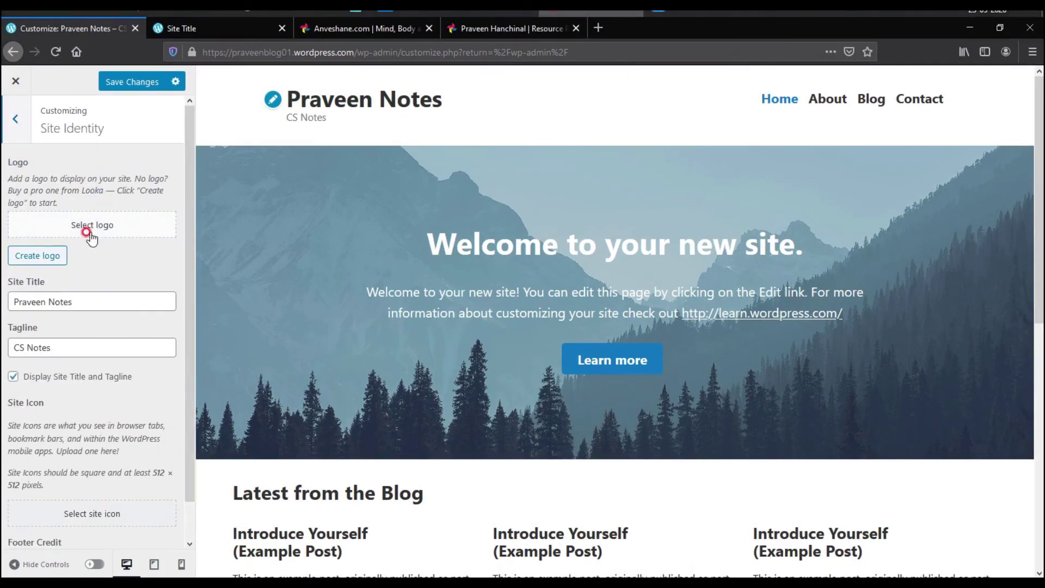
scroll(121, 226, down, 2)
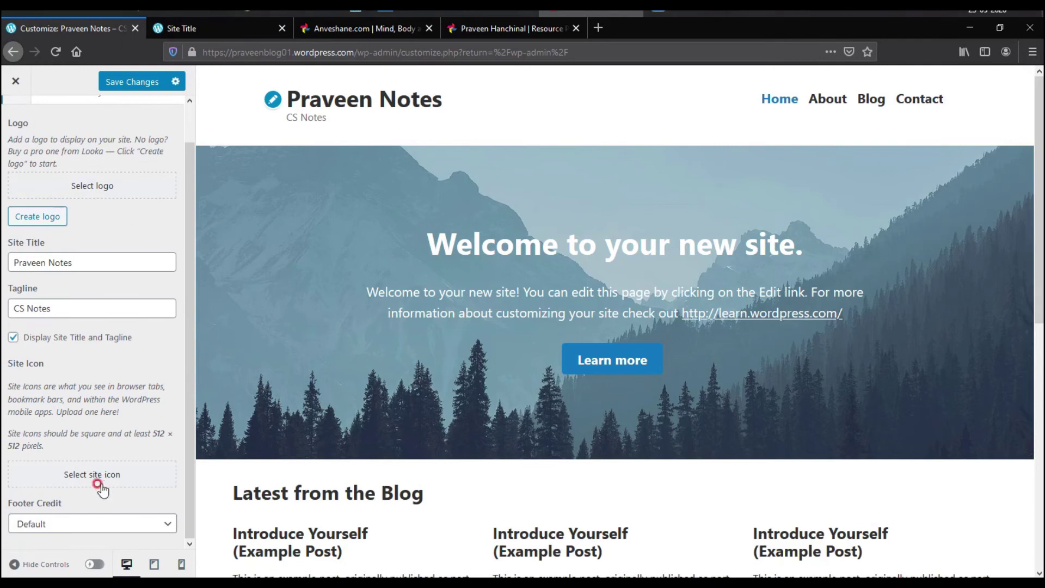
scroll(97, 477, up, 2)
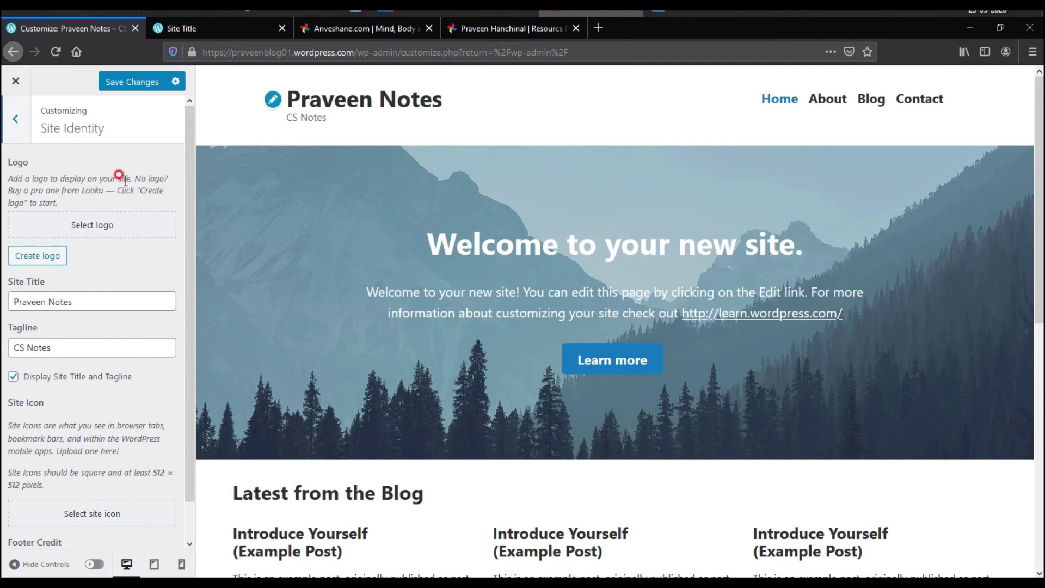
click(16, 121)
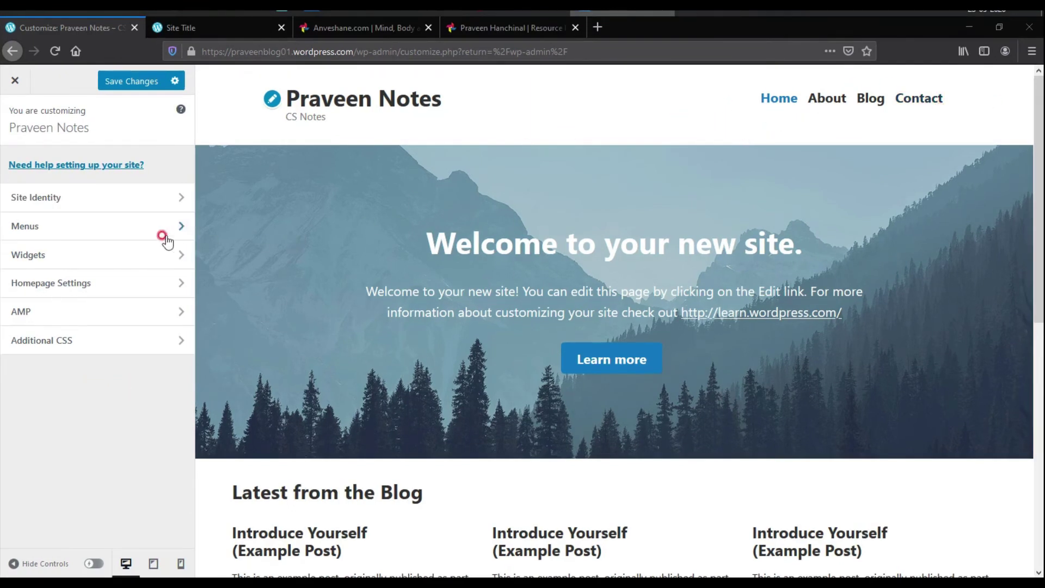
Move the About item below Blog in the Primary menu and remove it from the menu.
click(116, 227)
click(115, 204)
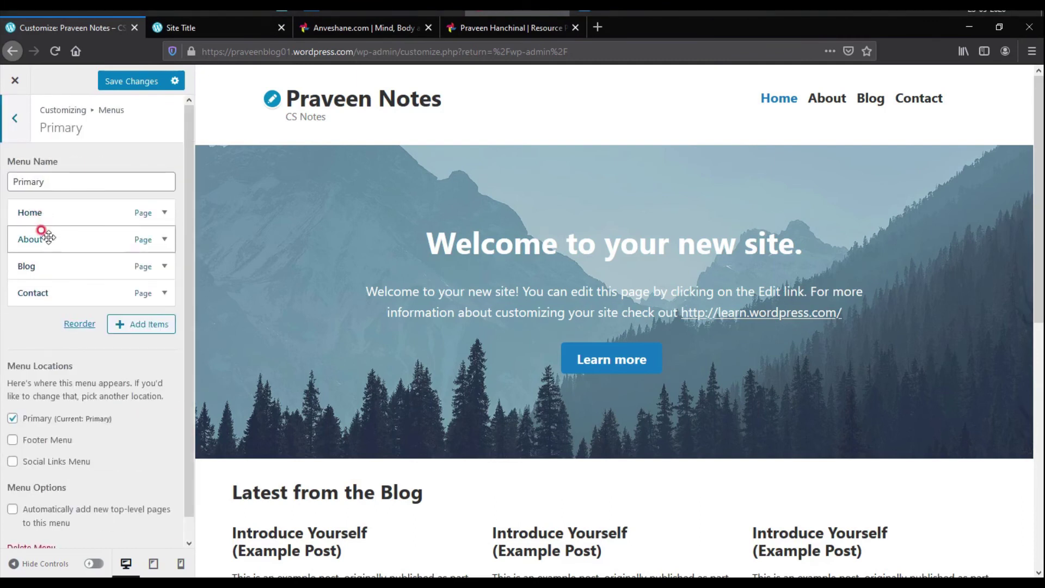
drag(48, 237, 50, 263)
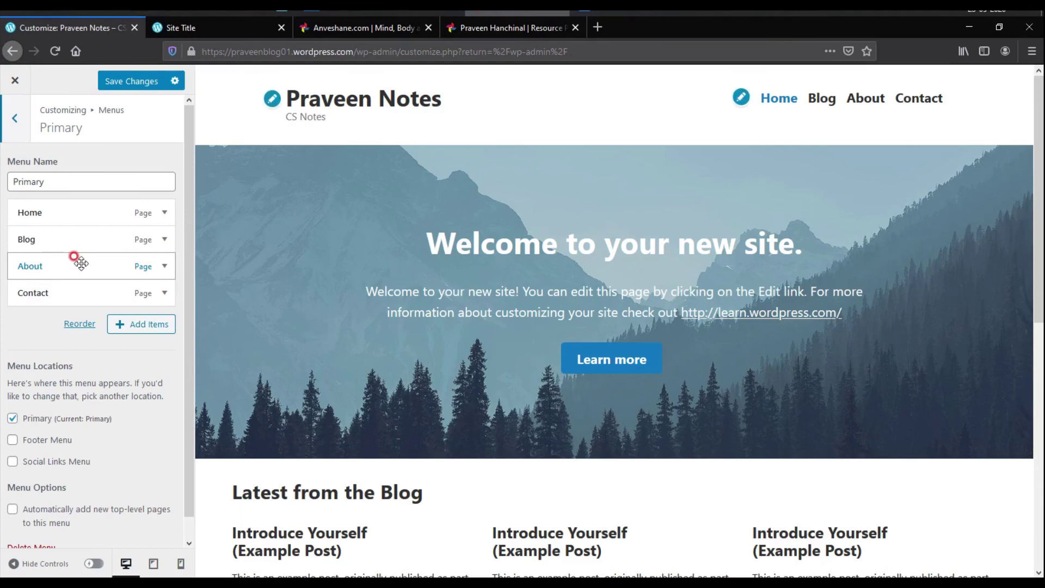
click(163, 266)
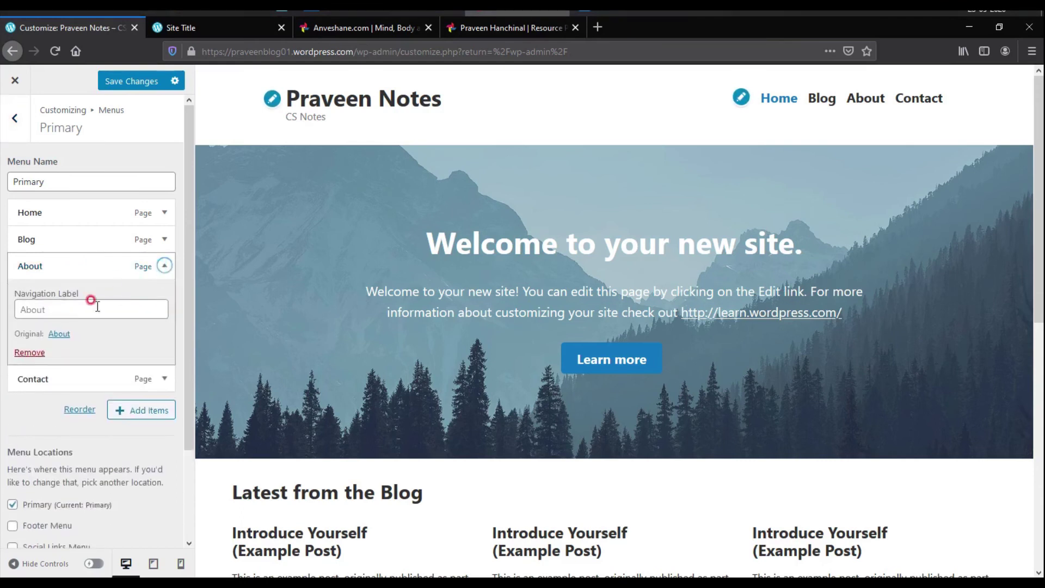
click(24, 352)
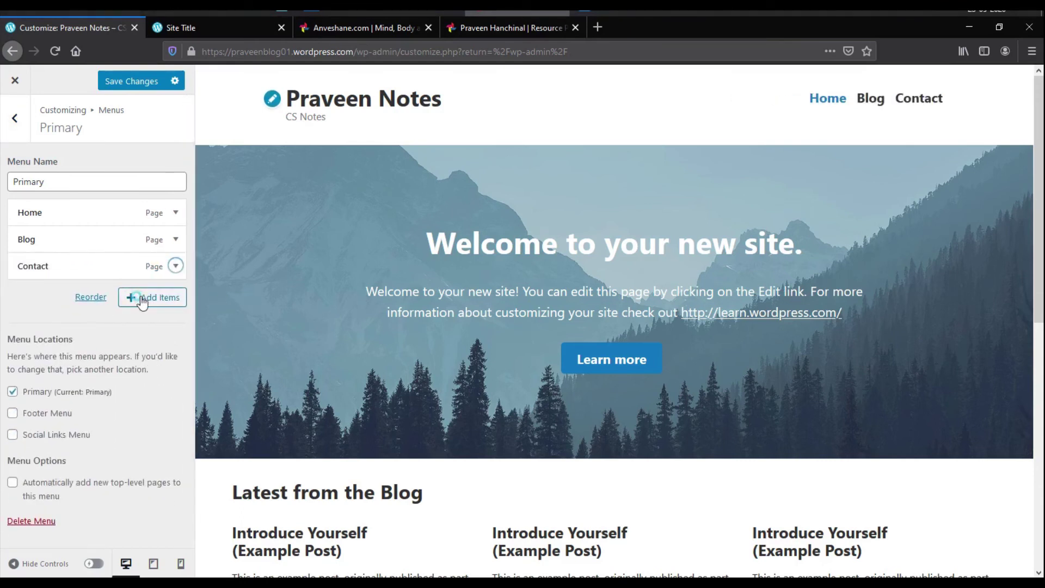
Add the About page to the Primary menu and place it between Home and Blog.
click(141, 297)
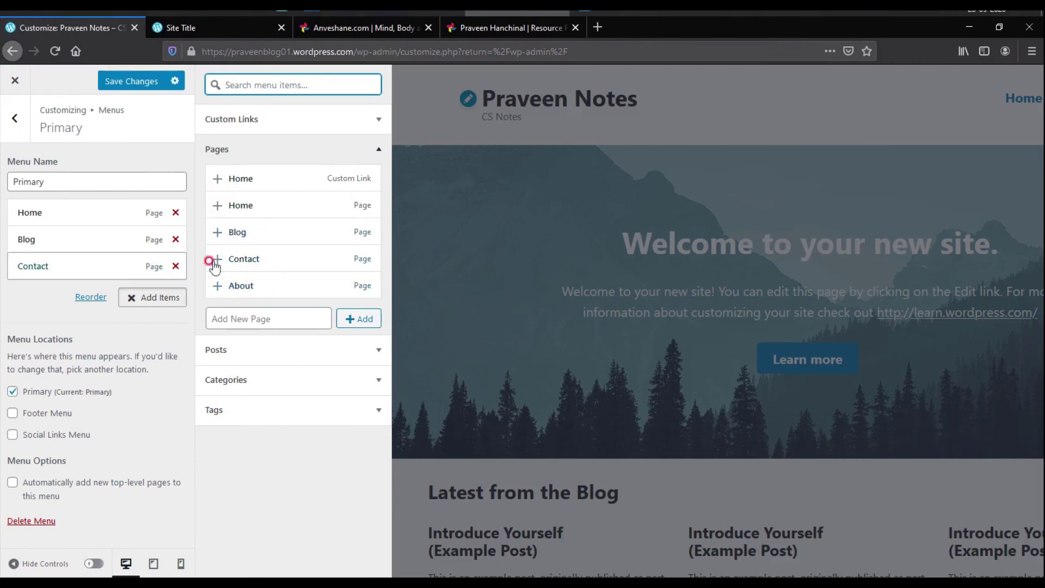
click(217, 285)
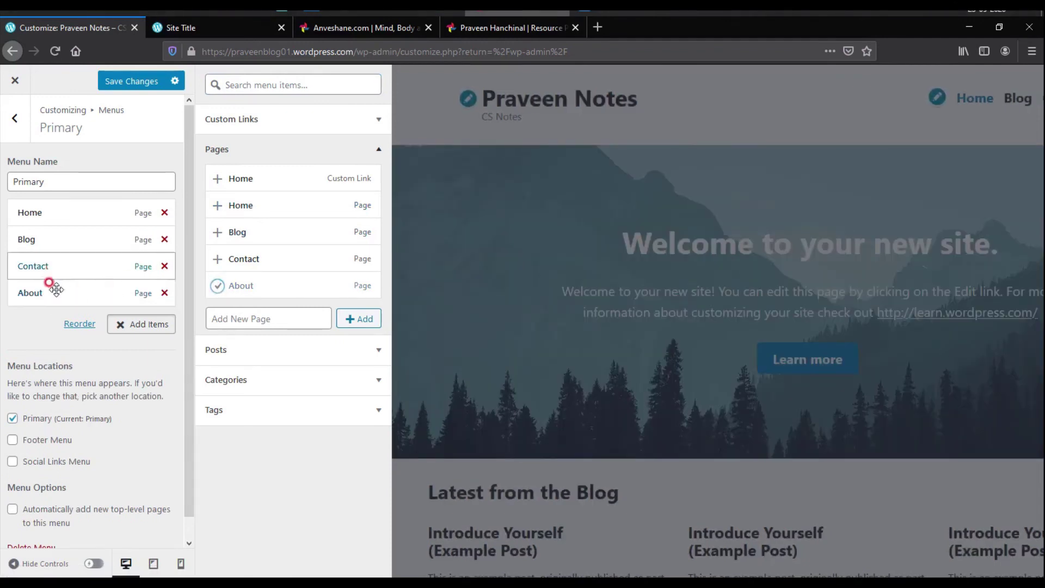
drag(54, 295, 65, 235)
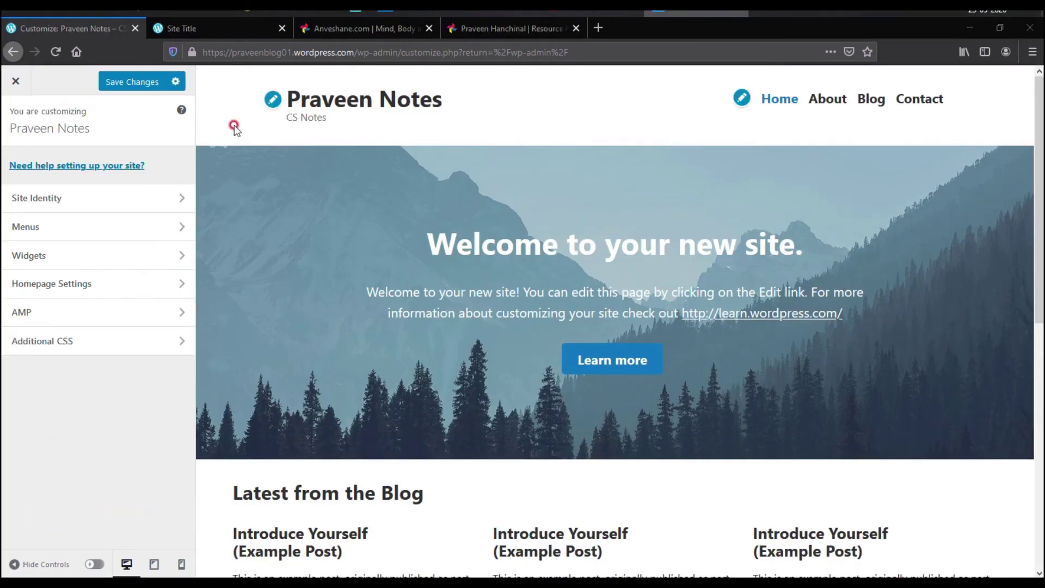
Choose Home as the static homepage in the Homepage Settings.
click(105, 284)
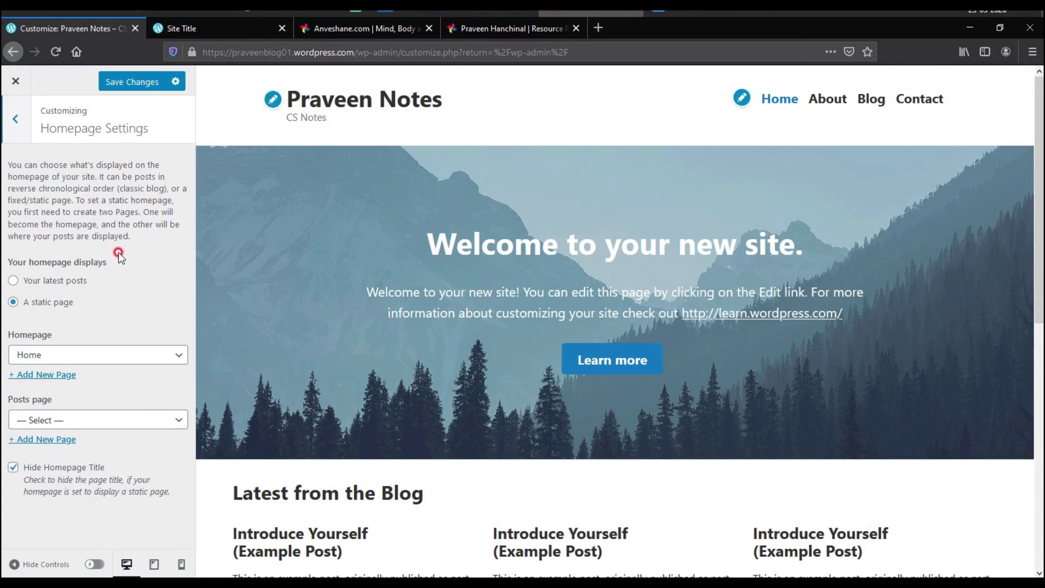
click(101, 353)
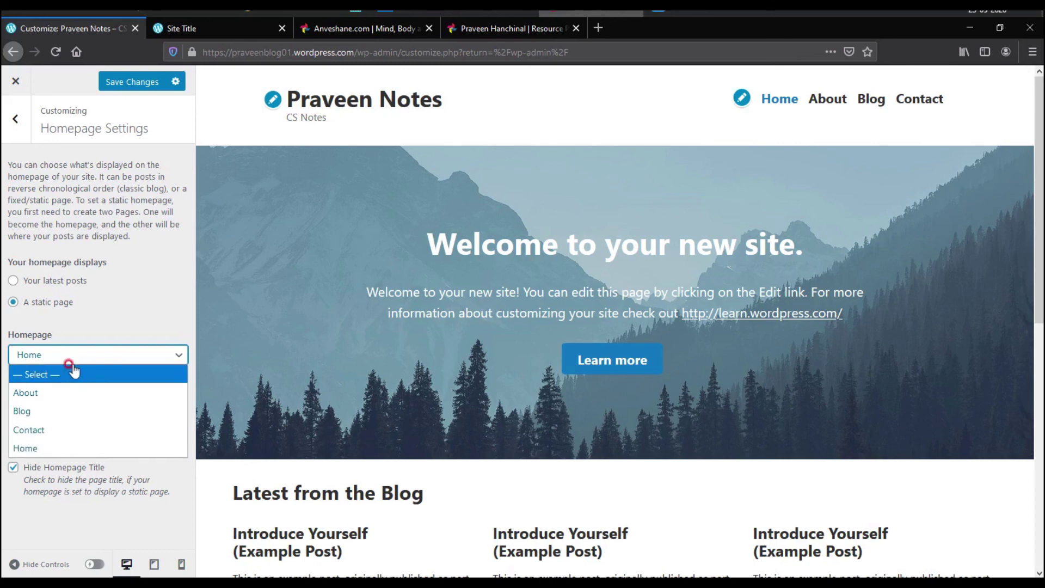
click(44, 448)
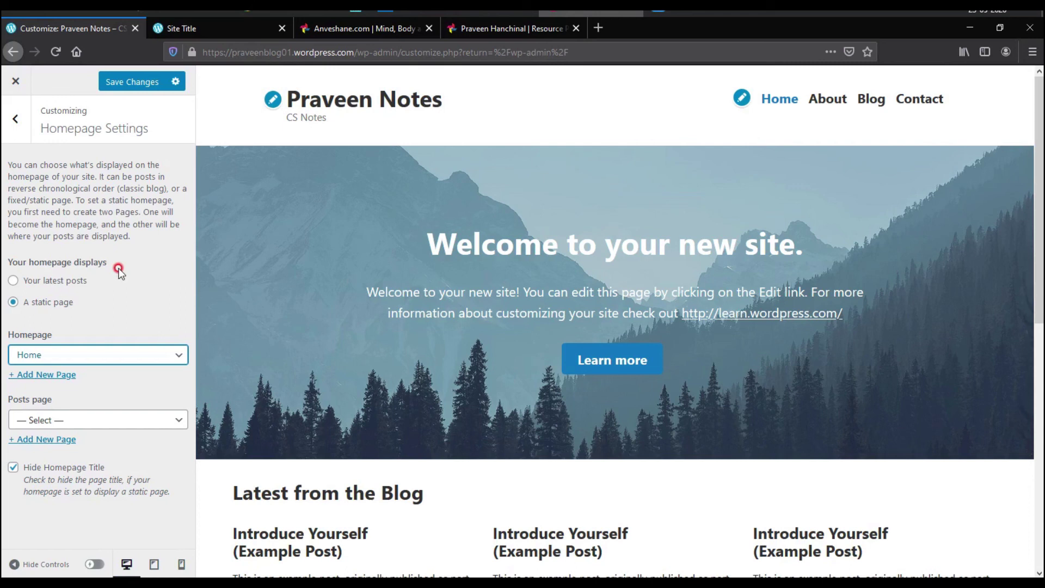
Switch the homepage display to the latest posts and back to a static page, and save the customization changes.
click(22, 280)
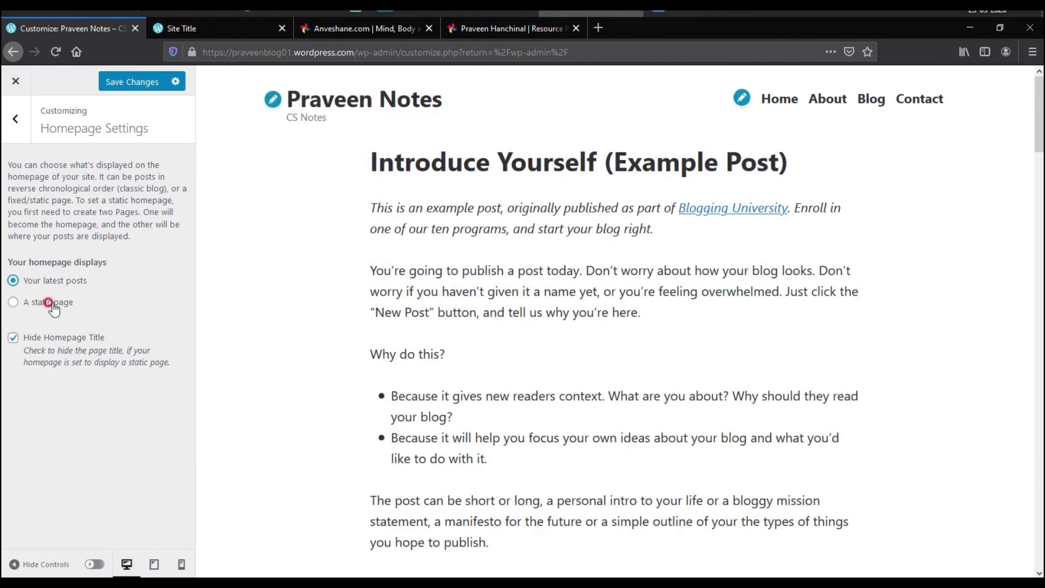
click(52, 304)
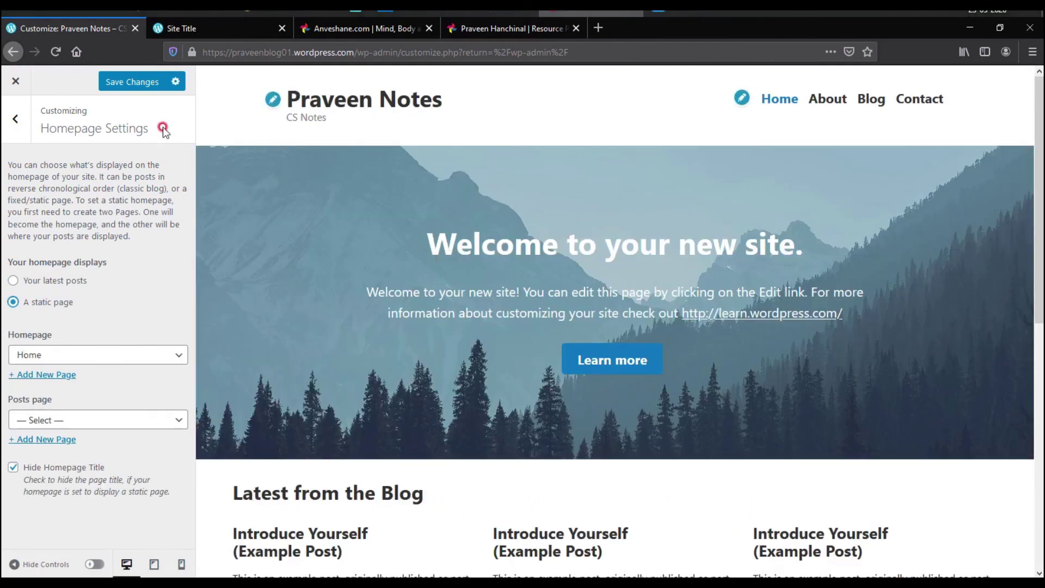
click(120, 81)
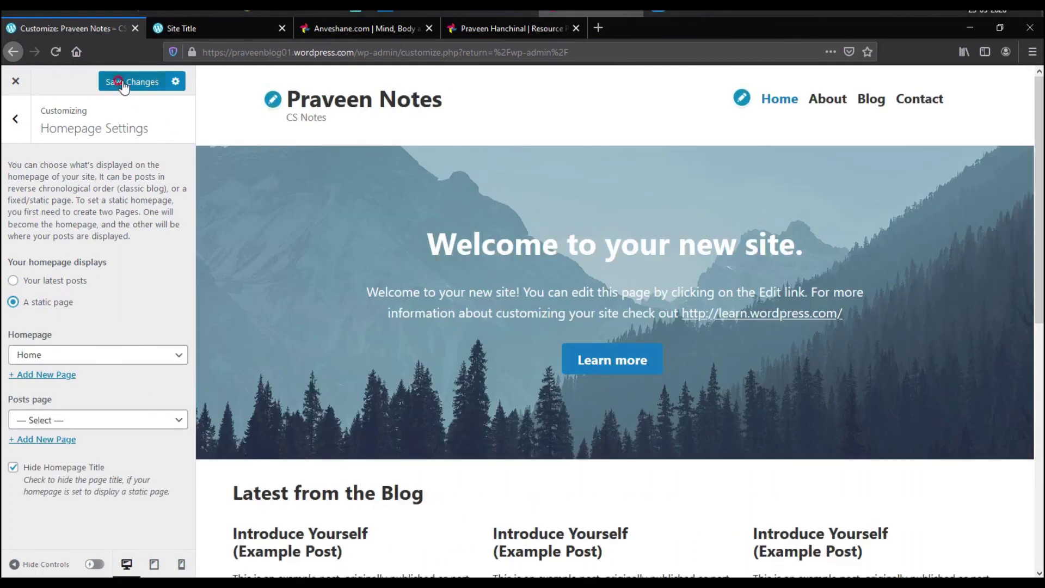